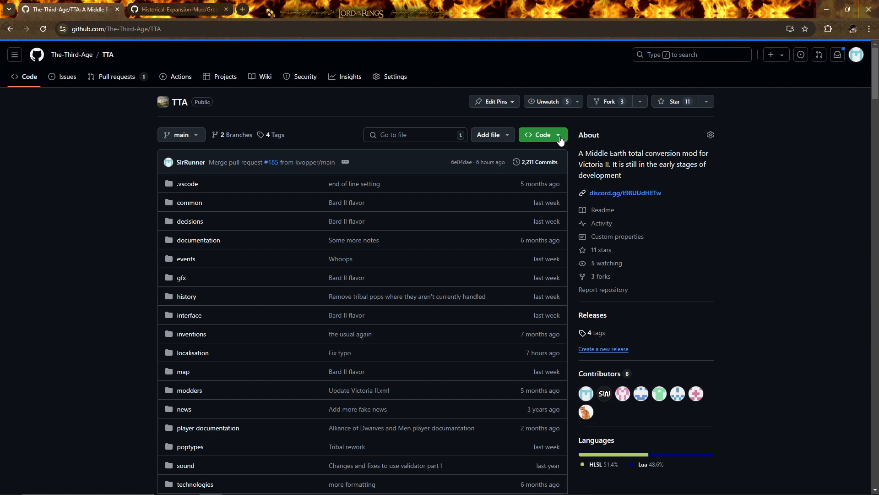
click(157, 29)
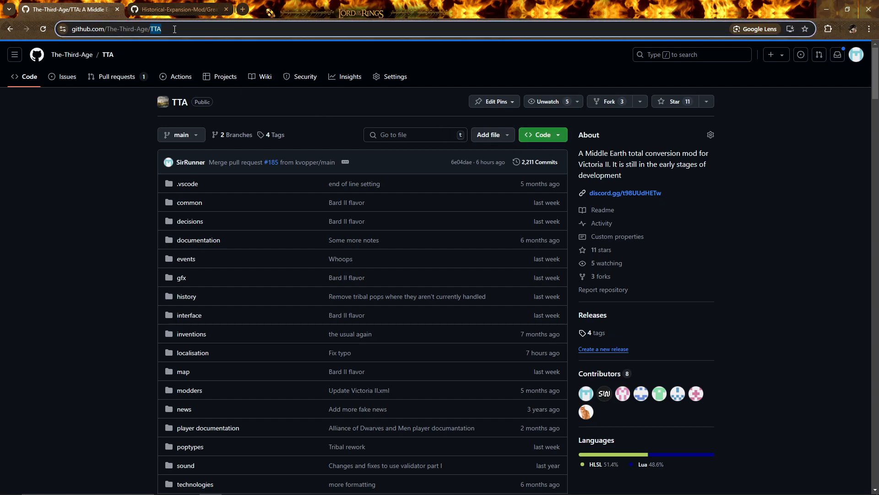
double_click(177, 29)
click(153, 13)
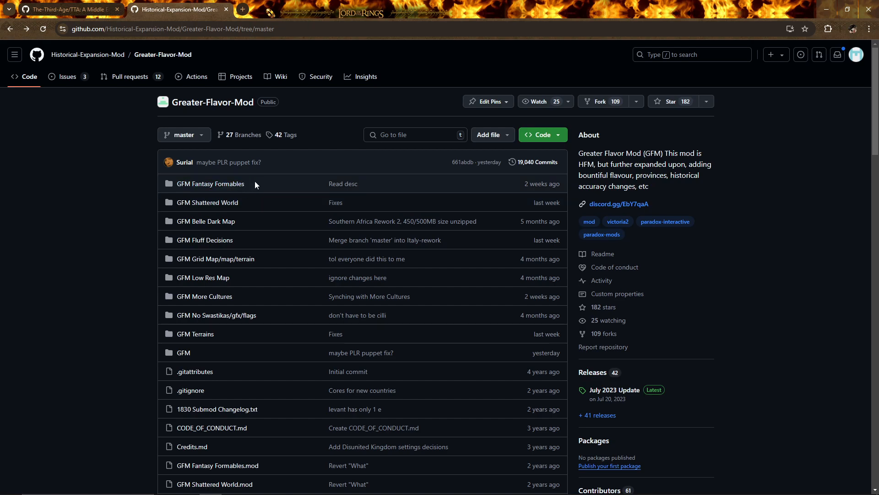
click(45, 9)
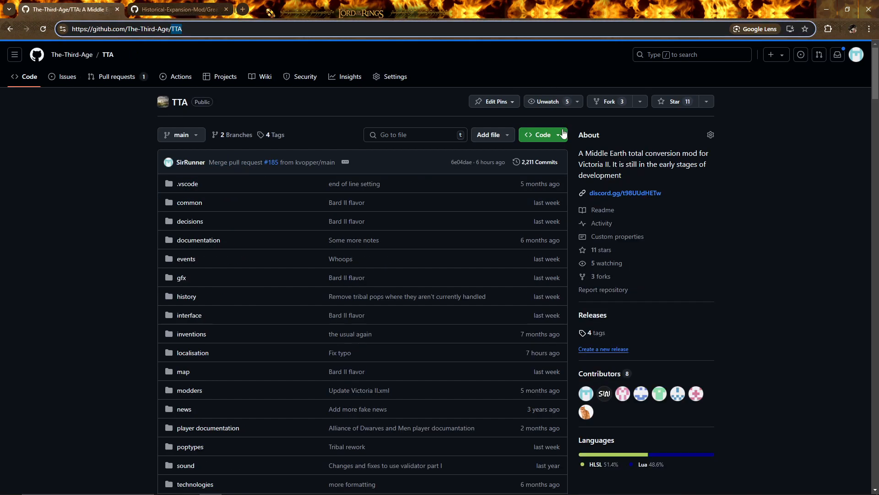
Send the TTA repository from its GitHub page to GitHub Desktop for cloning
click(538, 138)
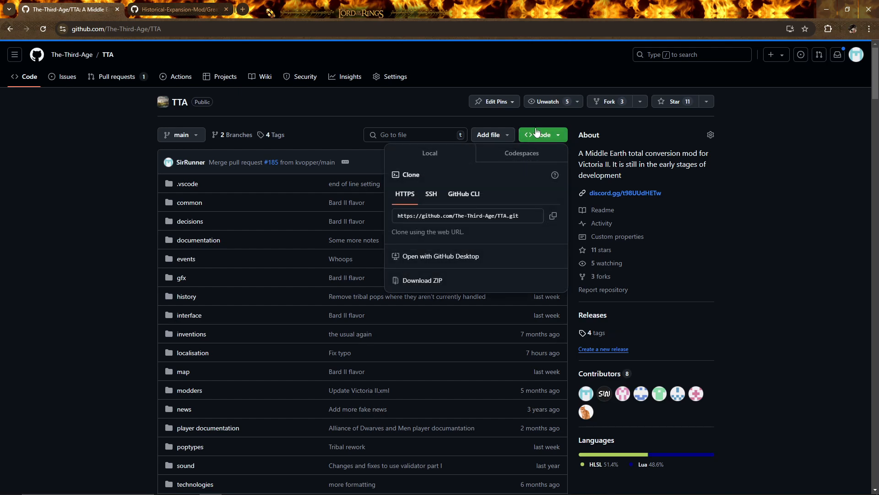
click(411, 256)
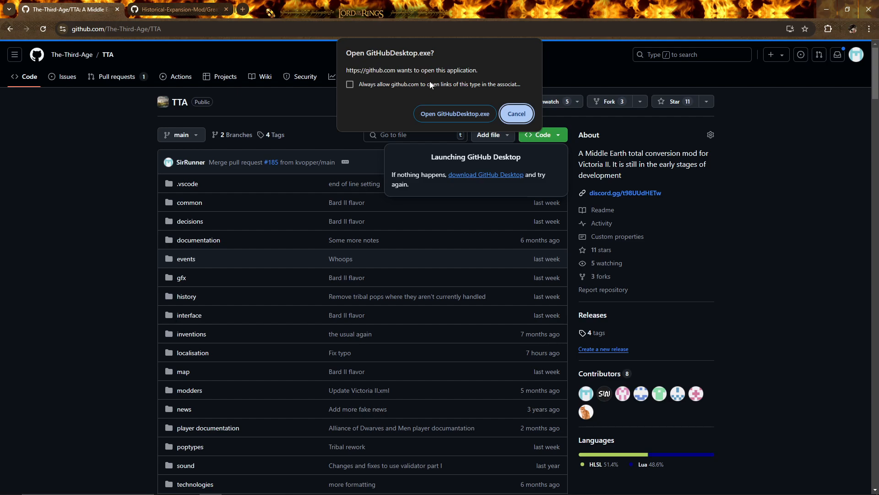
click(419, 119)
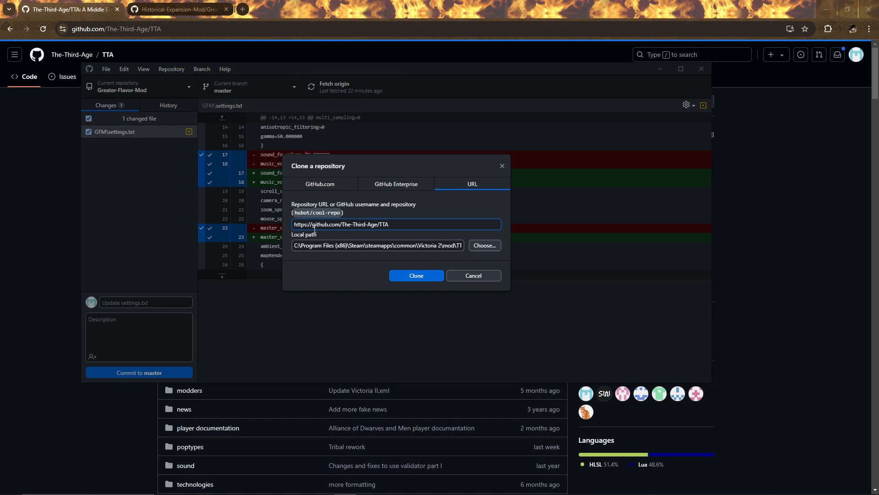
Clone the TTA repository into a TTA folder inside Victoria 2's mod folder and check that it is in the repository list
drag(294, 246, 450, 248)
click(451, 248)
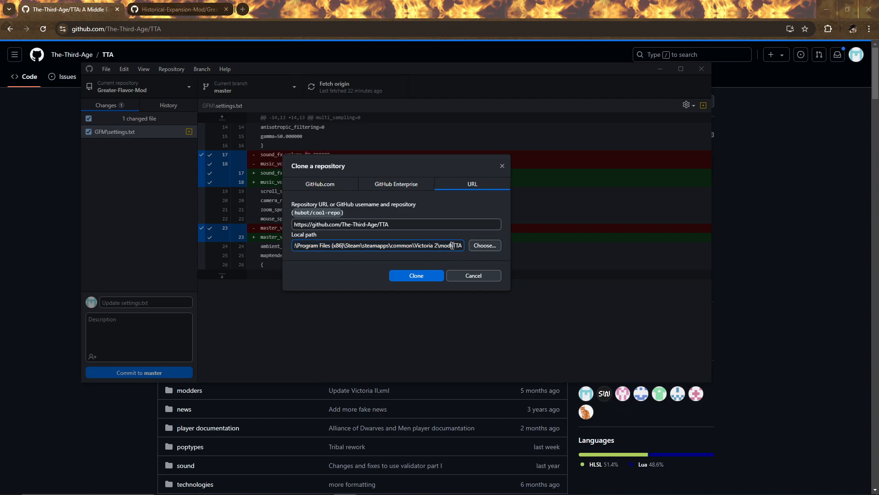
drag(451, 248, 461, 245)
double_click(385, 224)
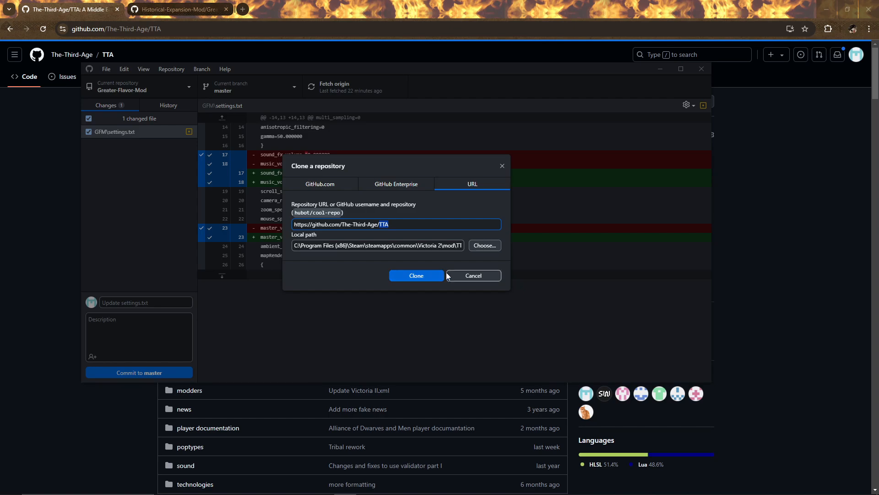
click(431, 275)
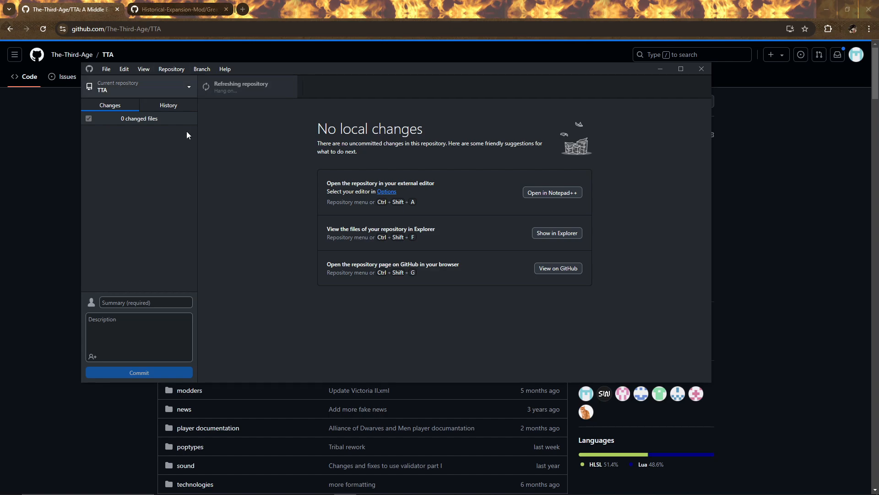
click(122, 84)
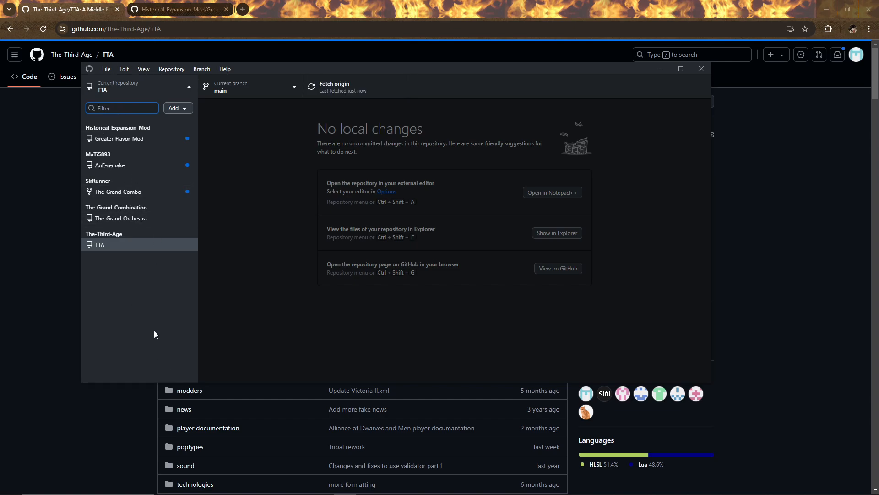
click(131, 90)
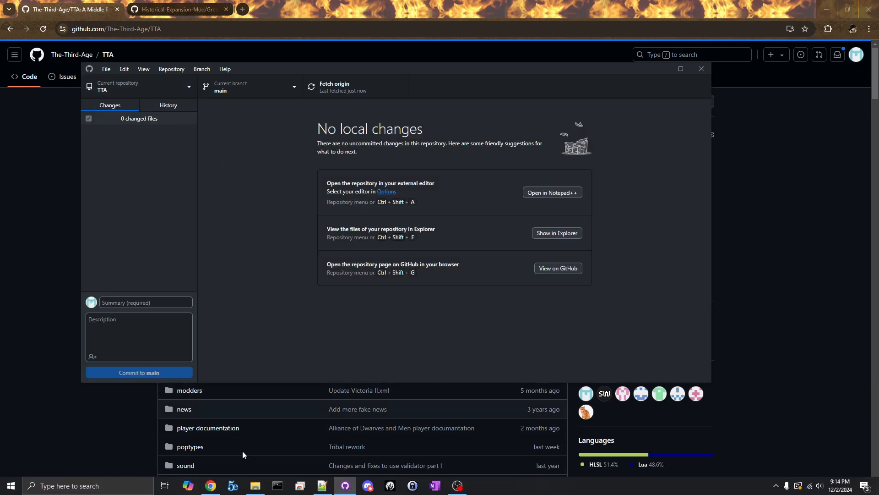
Switch to File Explorer and delete the old TTA.mod file from the Victoria 2 mod folder
mouse_move(251, 491)
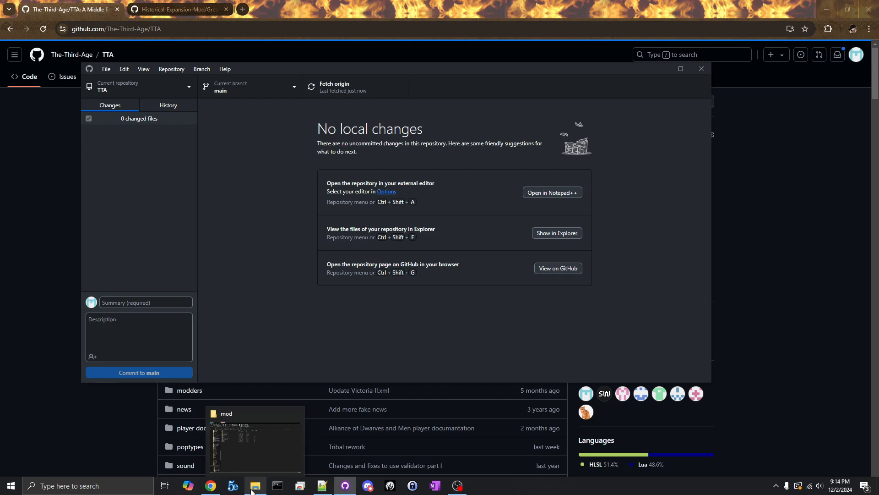
click(246, 450)
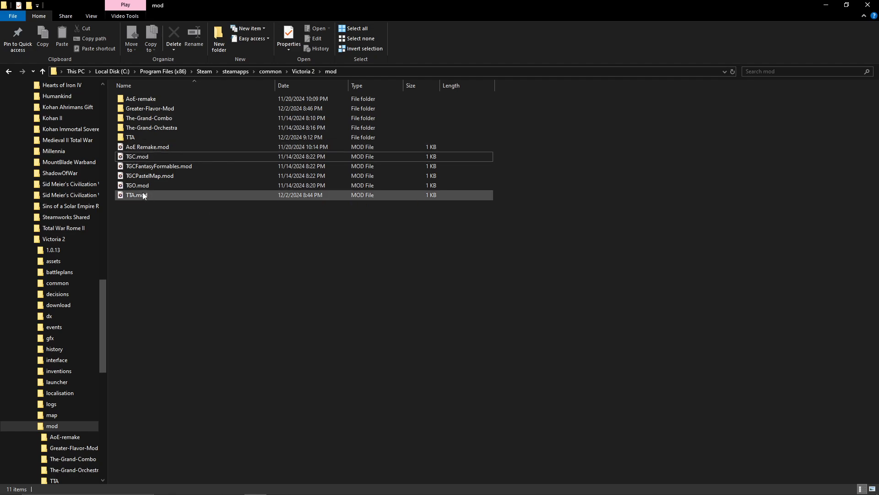
click(180, 189)
key(Delete)
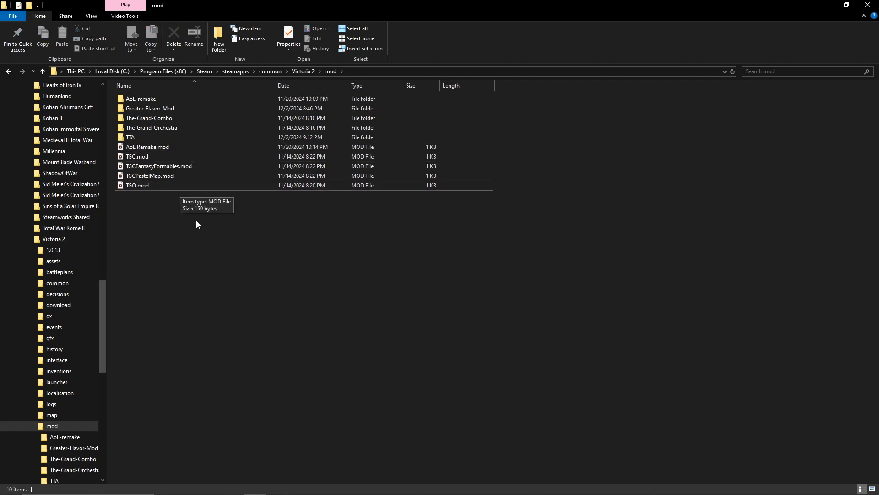
Switch to Notepad++ and close the Greater-Flavor-Mod default.map, GFM Fantasy Formables.mod and GFM.mod without reloading or saving them
key(alt+Tab)
click(616, 235)
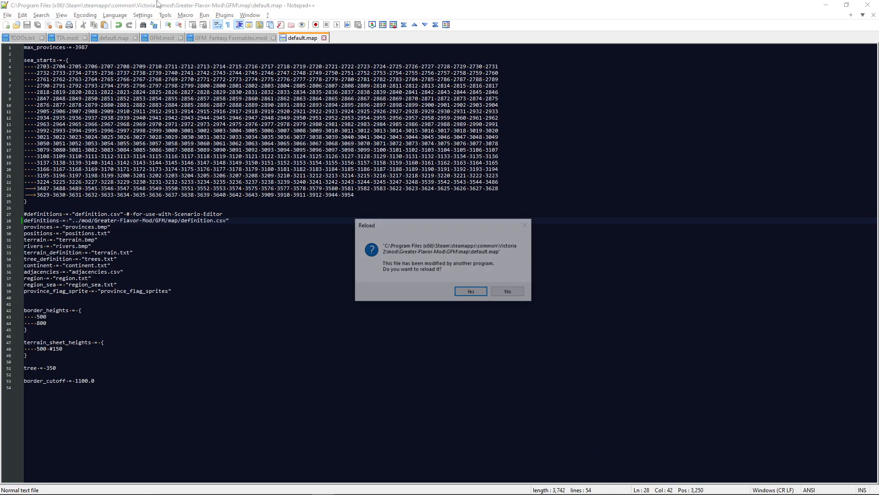
click(499, 293)
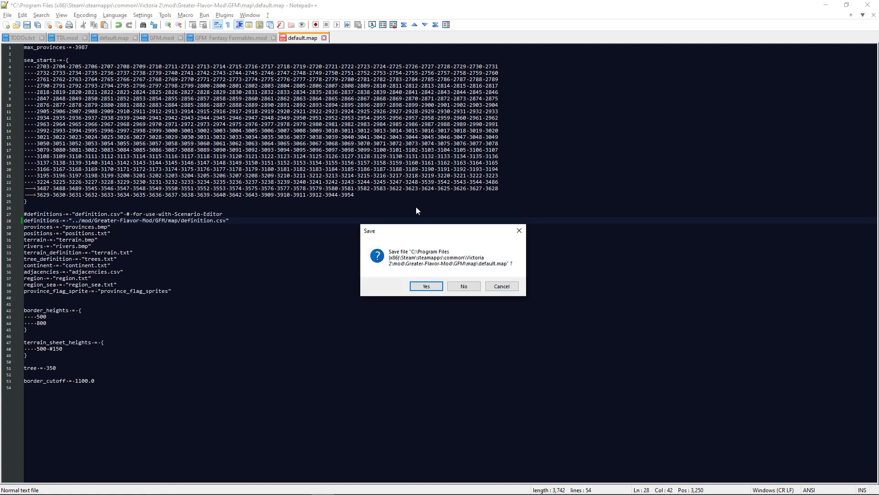
key(Tab)
key(Return)
key(Tab)
key(Return)
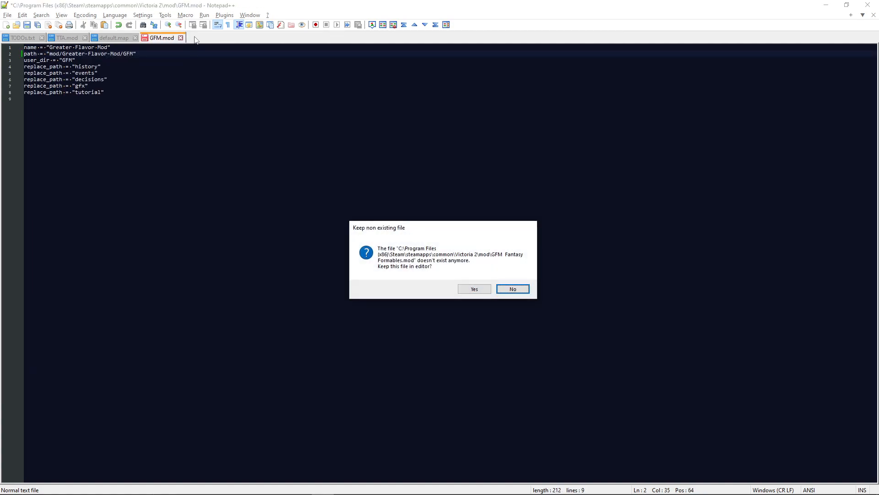
key(Tab)
key(Return)
key(Tab)
key(Return)
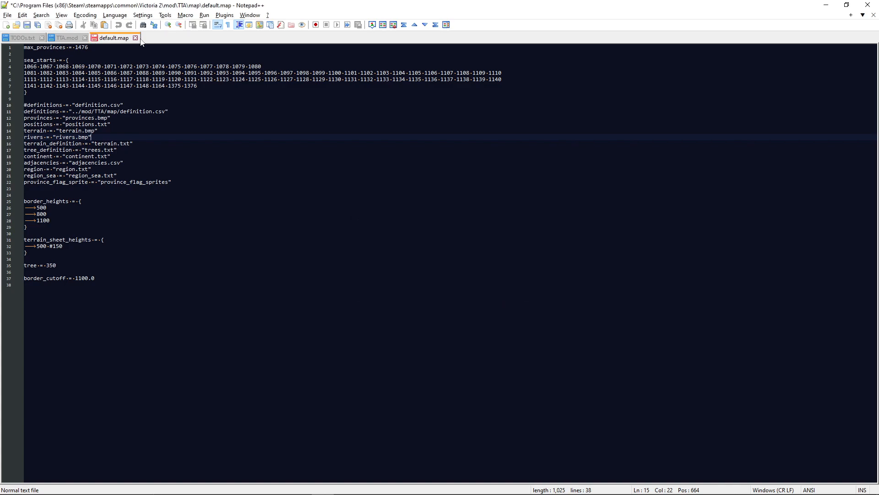
Close TTA's default.map and the deleted TTA.mod without keeping them, and return to the mod folder in File Explorer
click(136, 38)
click(453, 289)
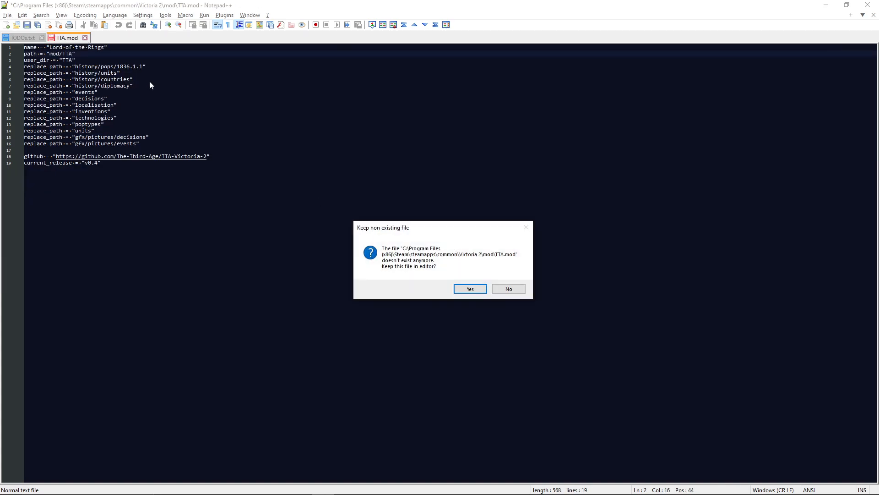
key(Tab)
key(Return)
key(alt+Tab)
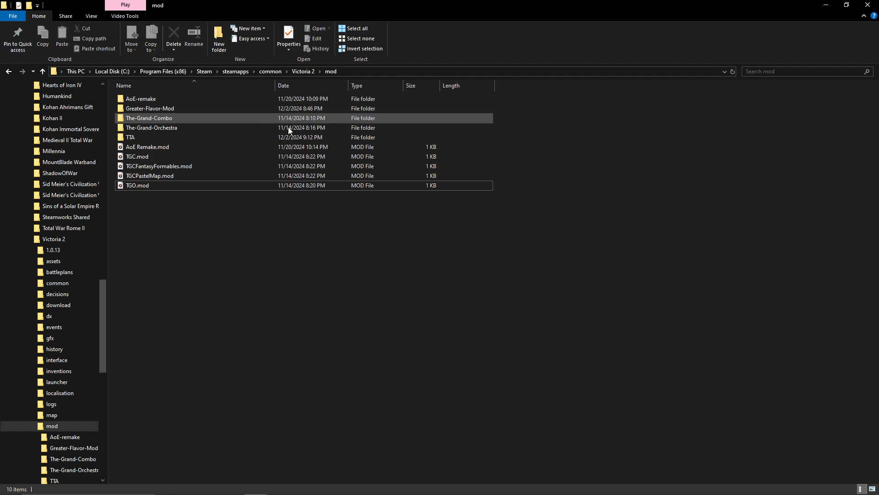
Copy TTA.mod from the cloned TTA folder into the Victoria 2 mod folder
double_click(172, 139)
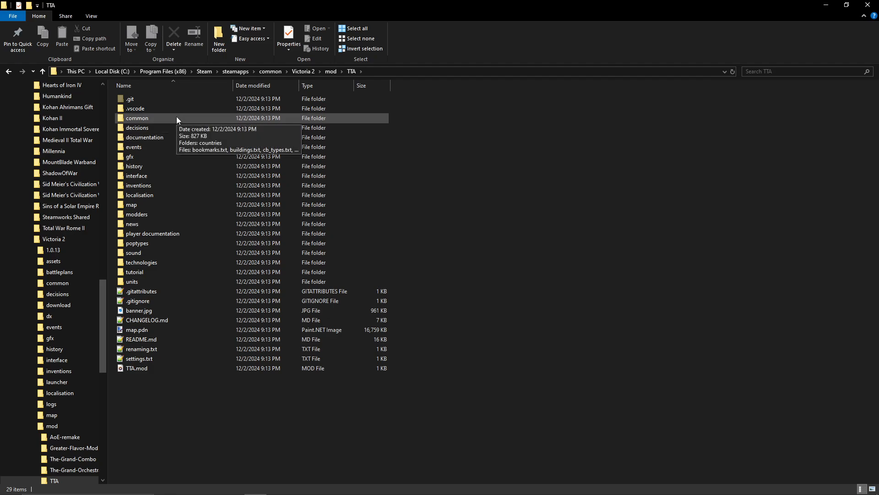
click(169, 127)
key(Down)
key(Down)
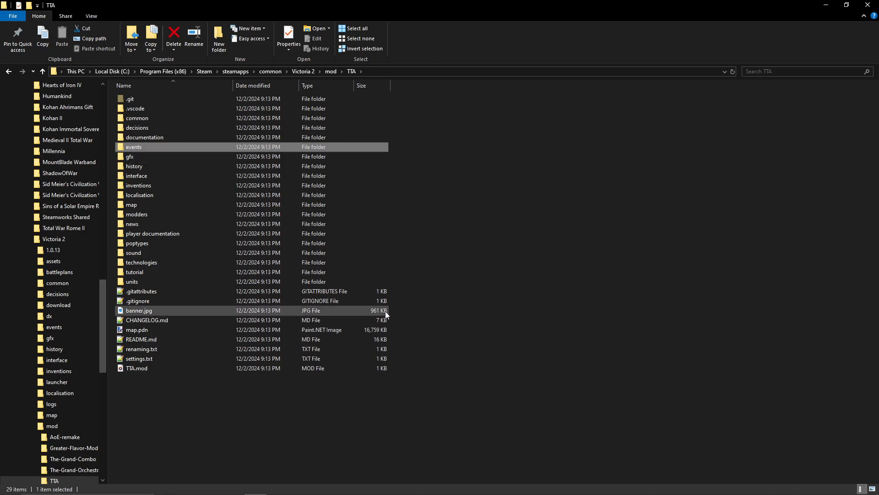
click(172, 369)
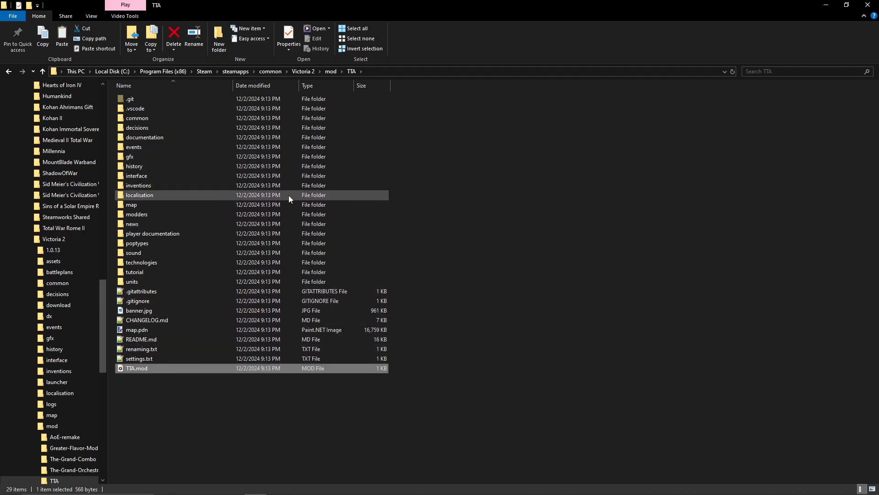
key(alt+Up)
click(310, 265)
key(ctrl+v)
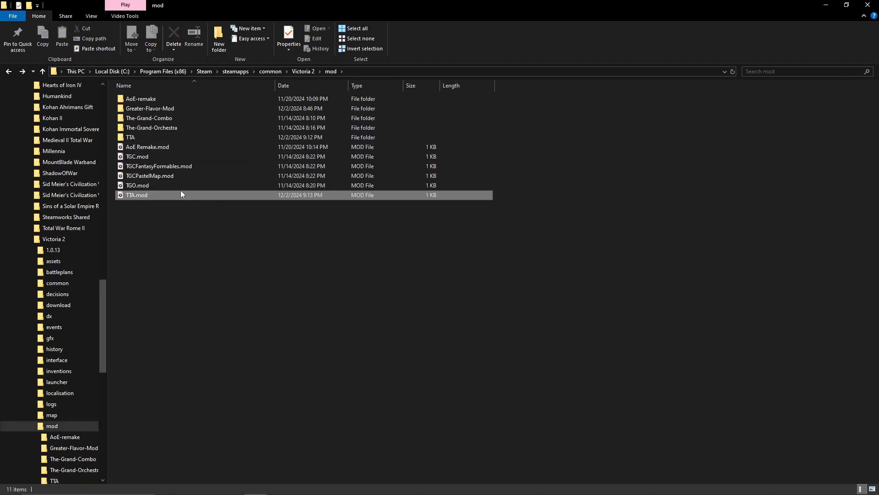
Open the copied TTA.mod in Notepad++ and check its path entry against the TTA folder's name
right_click(154, 196)
click(199, 232)
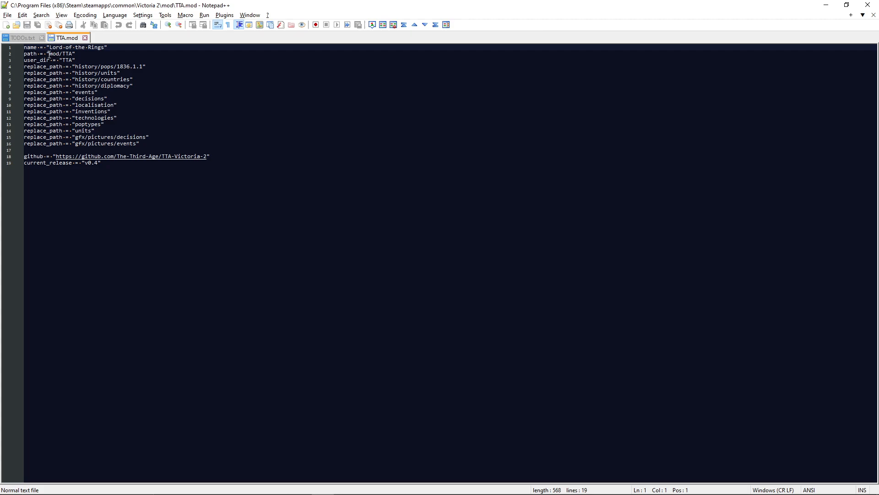
drag(50, 54, 68, 55)
key(alt+Tab)
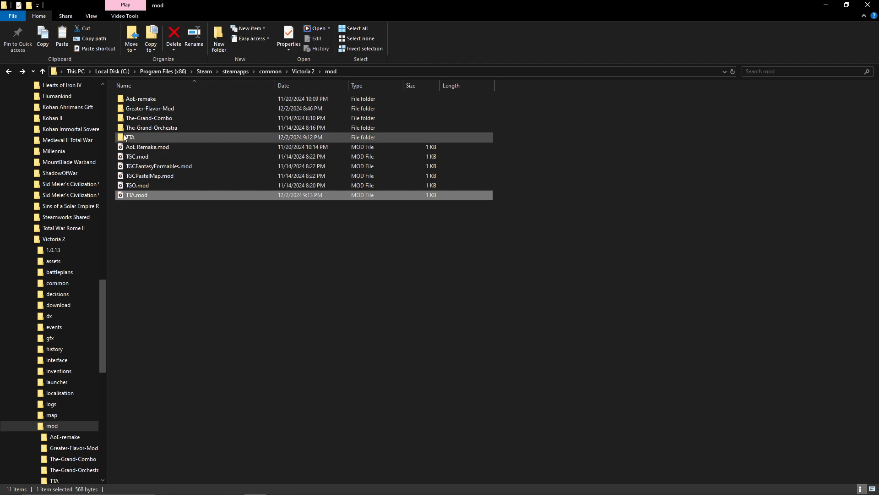
Open default.map from the TTA map folder in Notepad++ and check its definitions path against the location of definition.csv
double_click(135, 138)
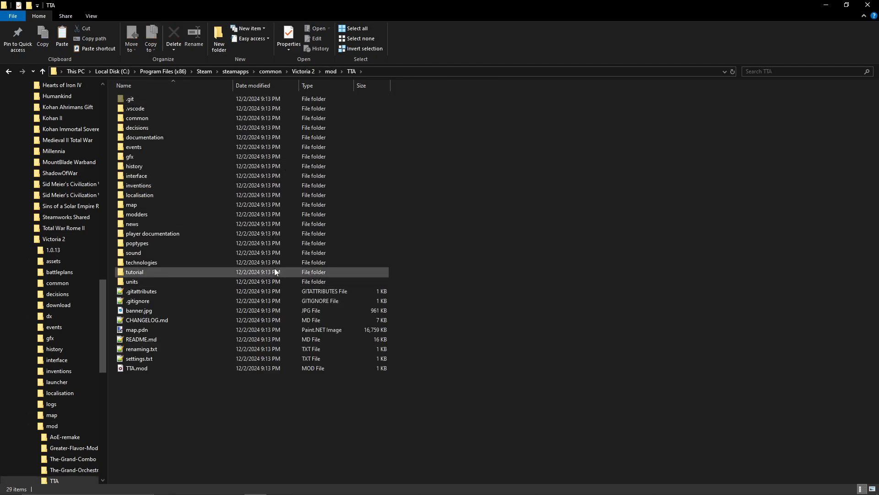
click(159, 207)
double_click(189, 203)
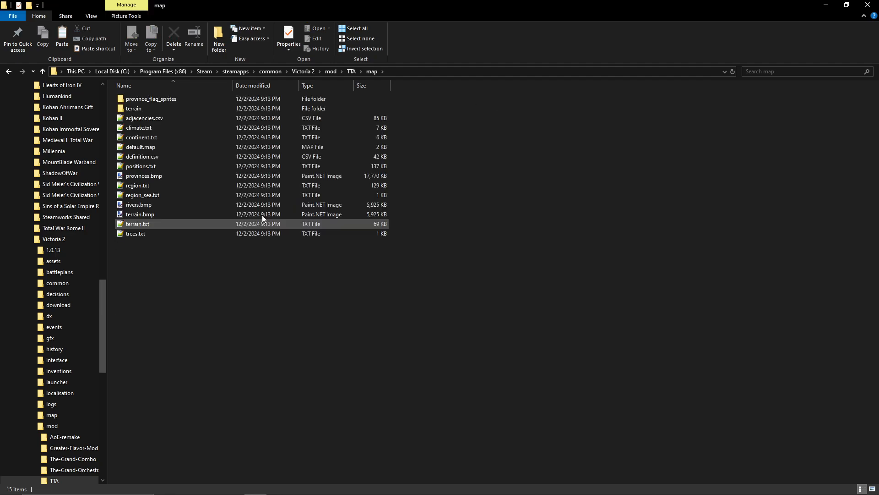
double_click(149, 148)
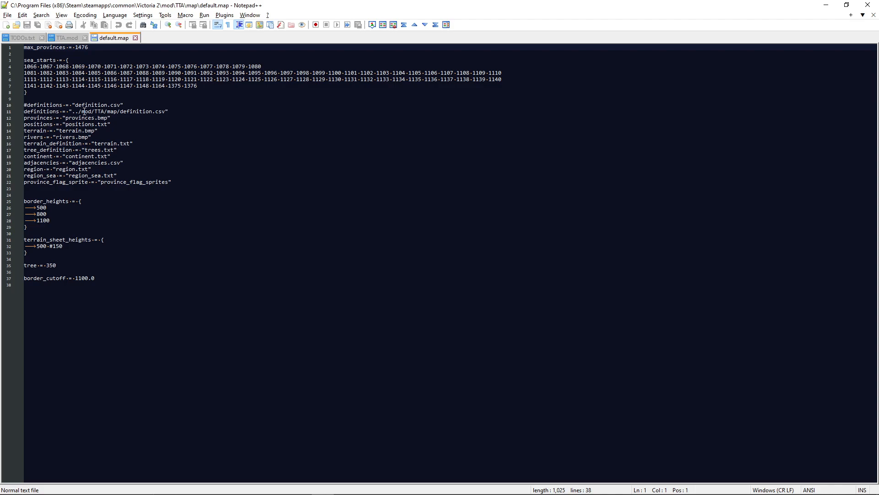
drag(79, 111, 166, 113)
key(alt+Tab)
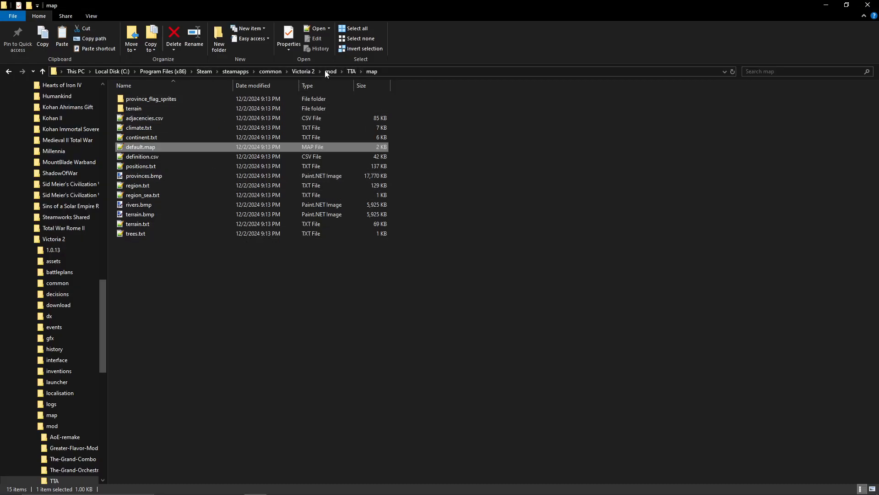
click(176, 156)
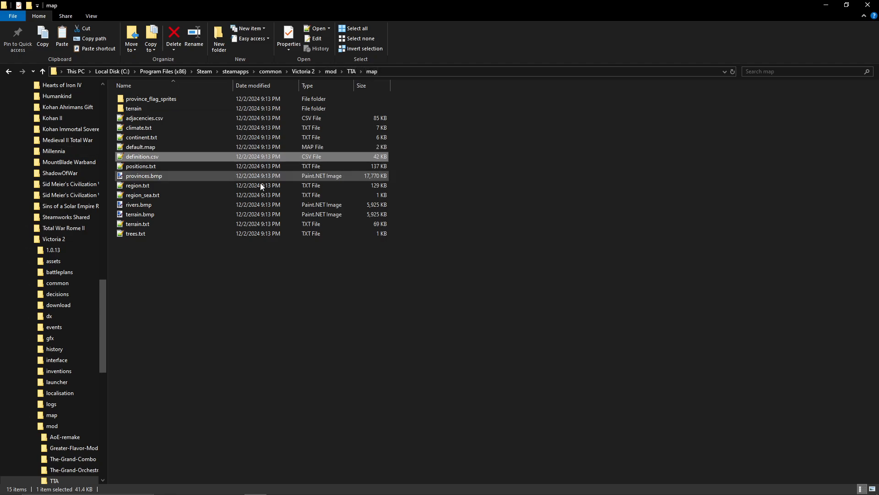
double_click(213, 146)
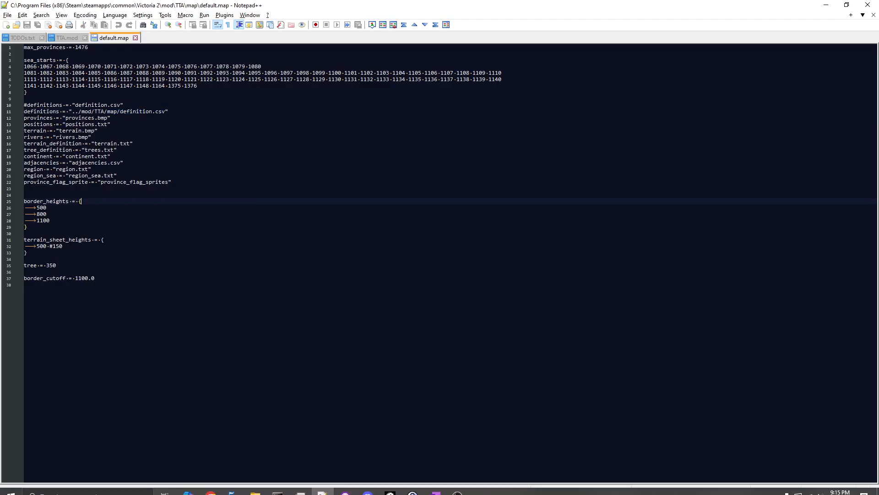
Open the Victoria 2 launcher, enable the Lord of the Rings mod and start the game
click(411, 488)
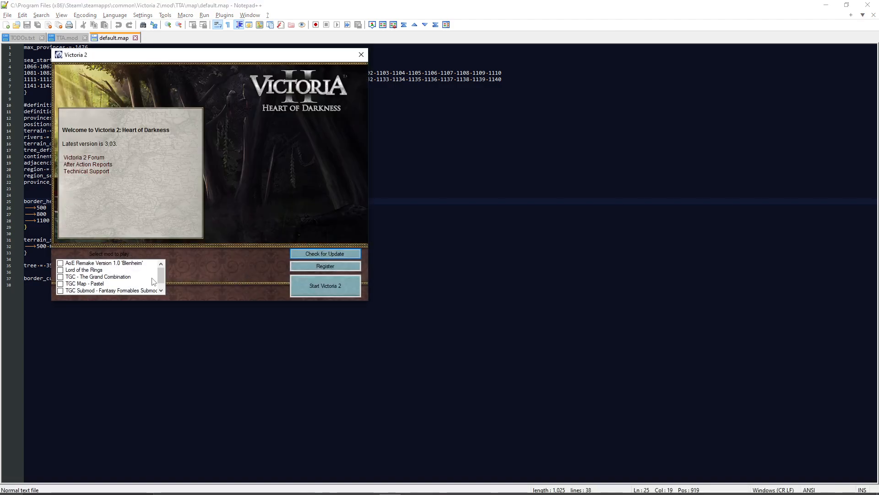
click(102, 270)
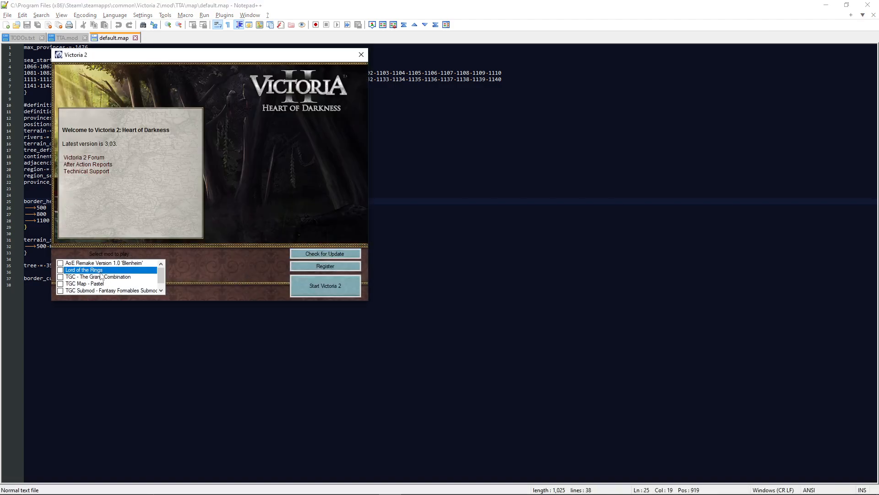
click(336, 291)
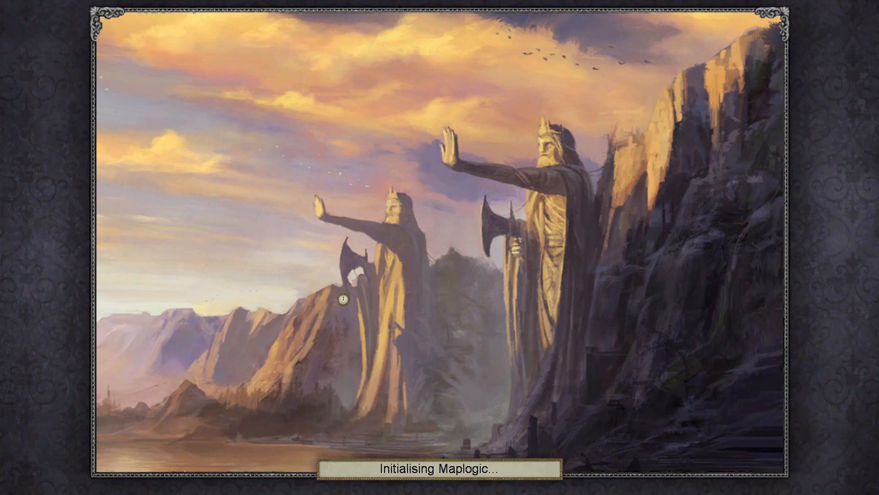
Switch to File Explorer and open the Greater-Flavor-Mod folder inside the Victoria 2 mod folder
key(alt+Tab)
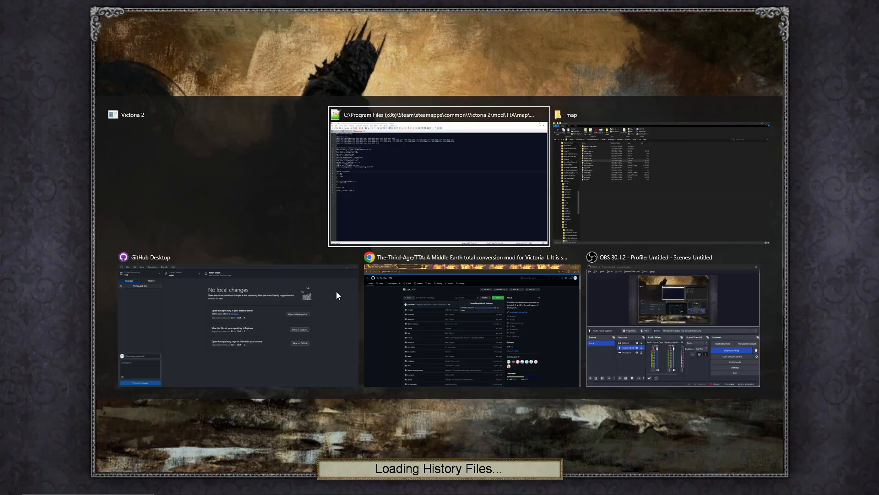
click(354, 193)
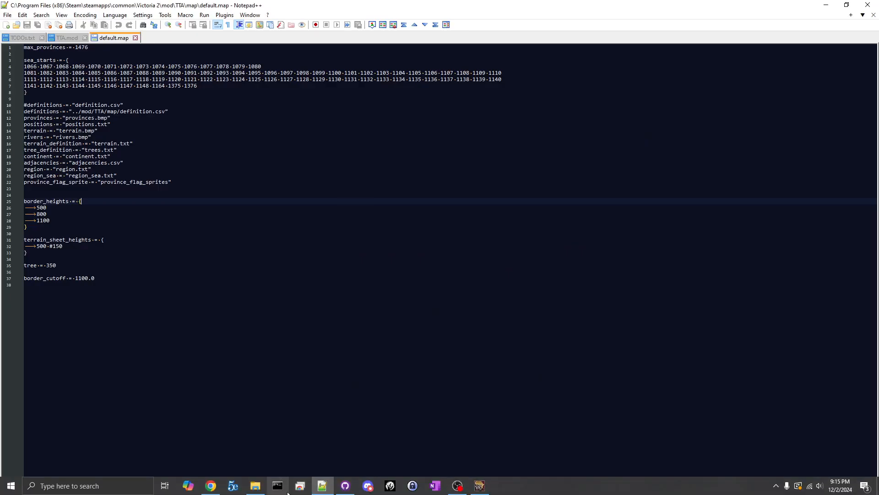
mouse_move(255, 485)
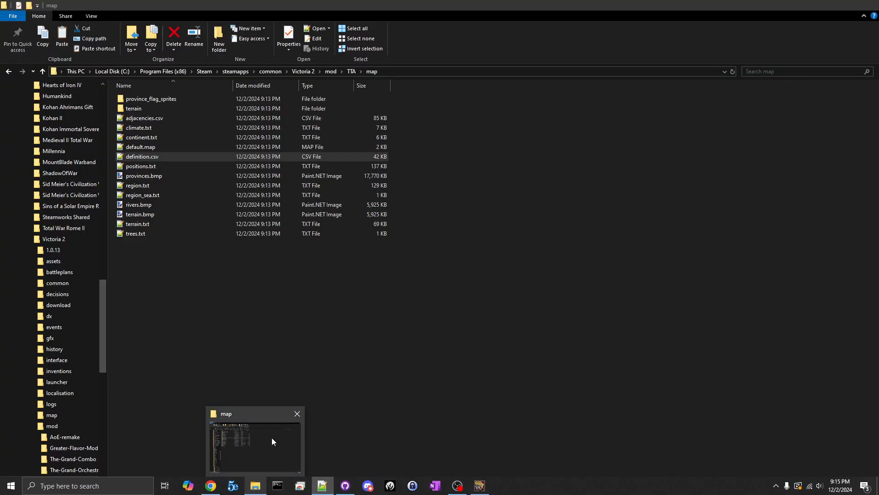
click(272, 442)
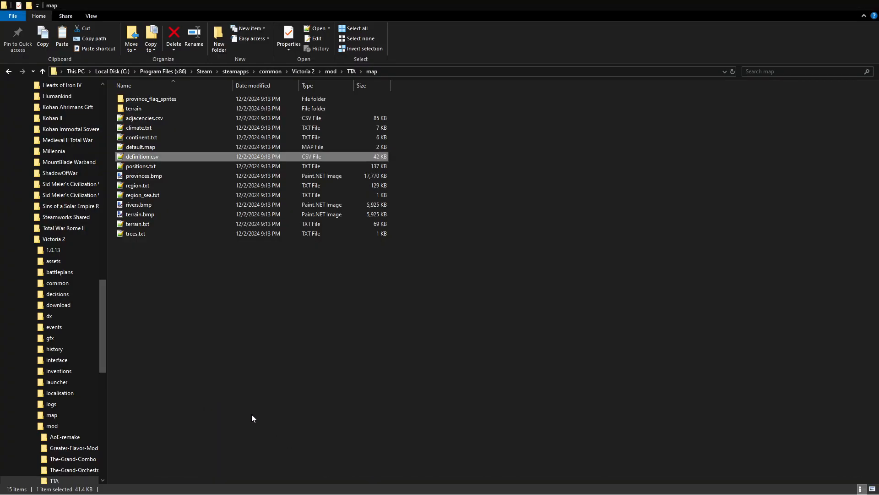
key(alt+Left)
key(alt+Left)
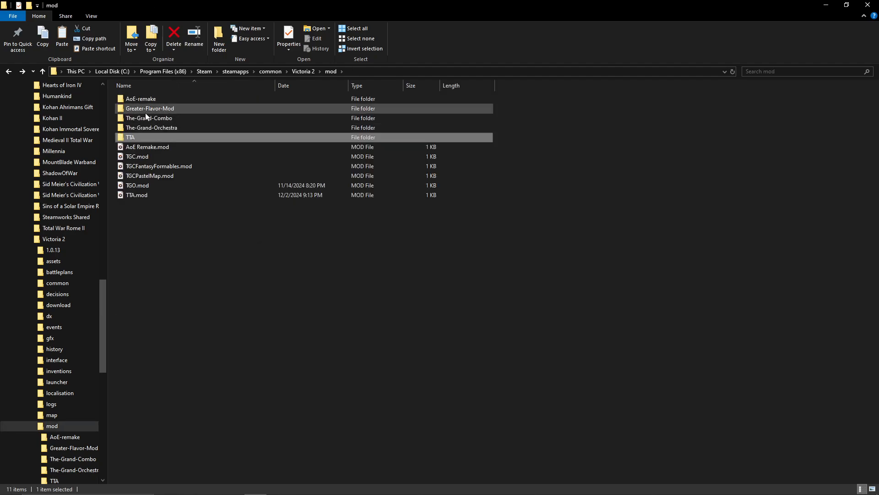
double_click(146, 110)
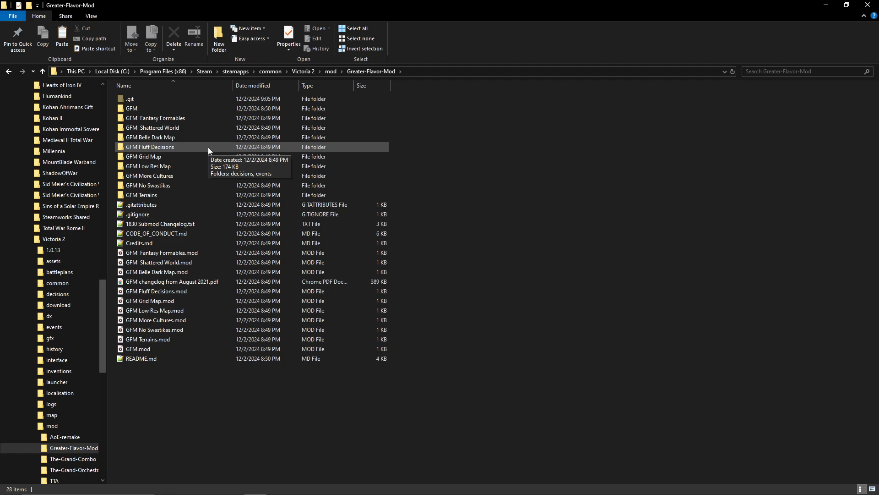
Examine the main GFM folder and the submod folders from GFM Fantasy Formables to GFM Terrains
click(144, 108)
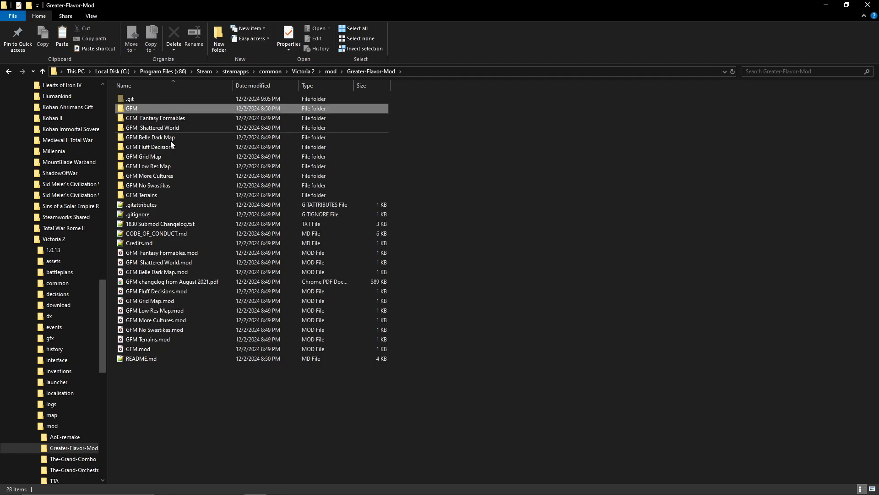
click(159, 119)
shift+click(147, 195)
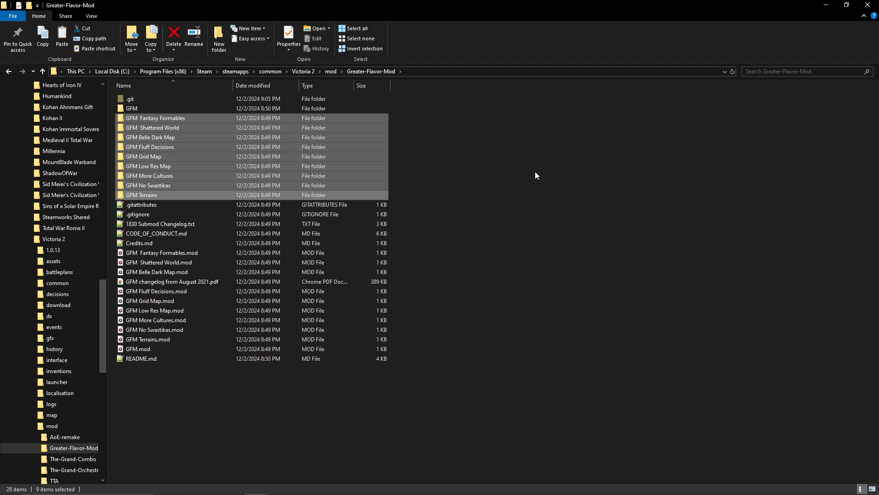
click(535, 171)
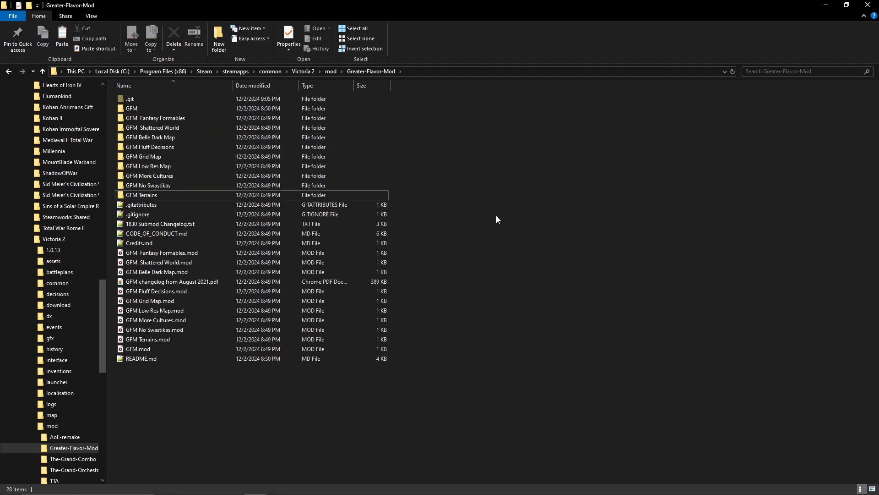
Copy GFM Fantasy Formables.mod and GFM.mod from the Greater-Flavor-Mod folder into the Victoria 2 mod folder
click(155, 253)
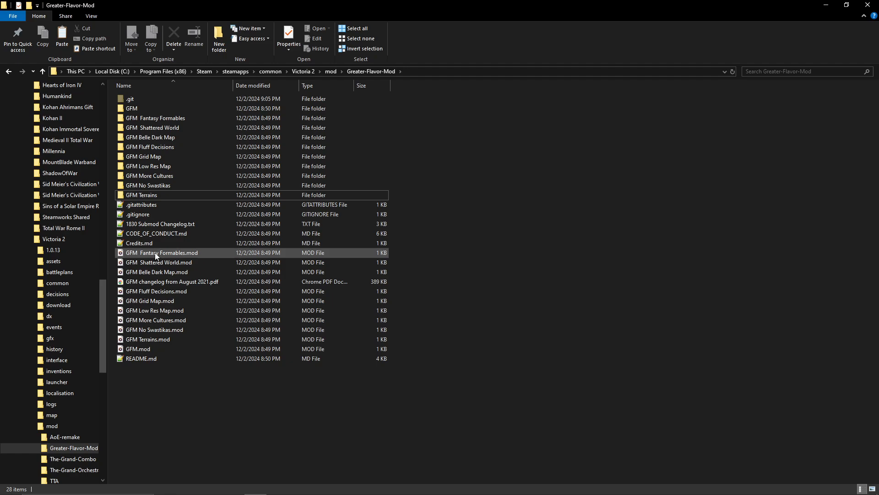
ctrl+click(152, 348)
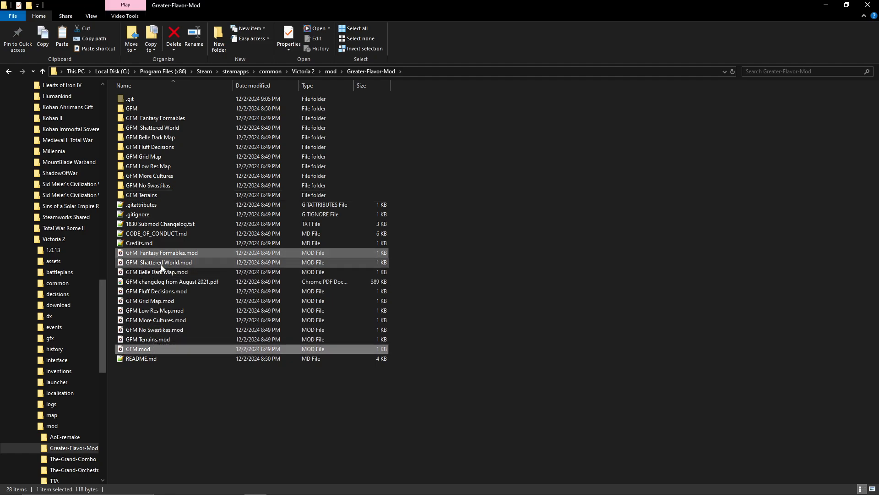
key(ctrl+c)
key(alt+Up)
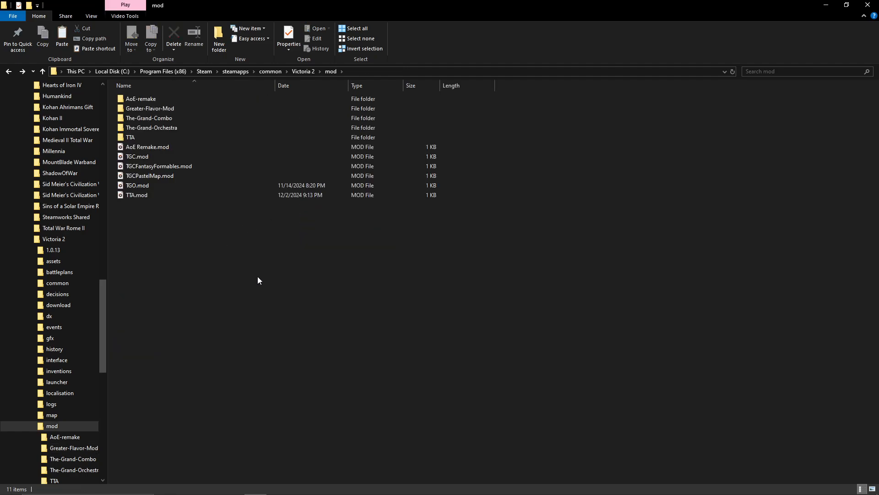
key(ctrl+v)
Open the copied GFM Fantasy Formables.mod and GFM.mod together in Notepad++
right_click(153, 146)
click(132, 157)
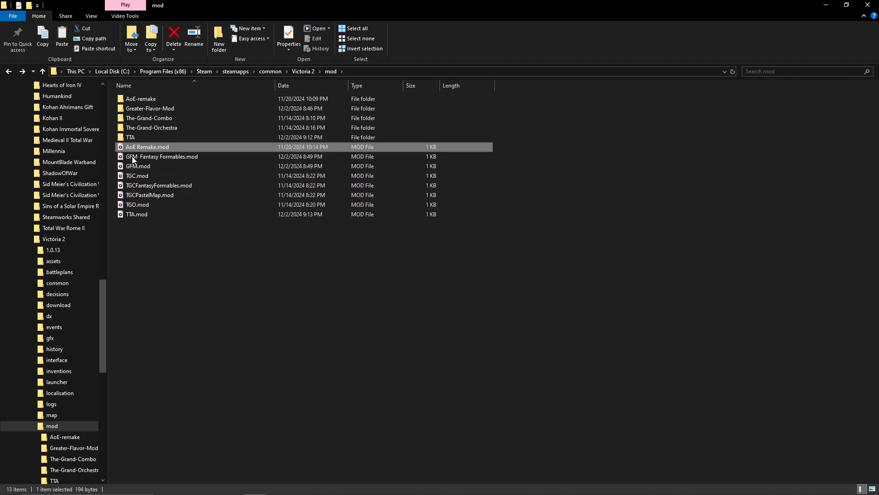
ctrl+click(143, 165)
right_click(147, 158)
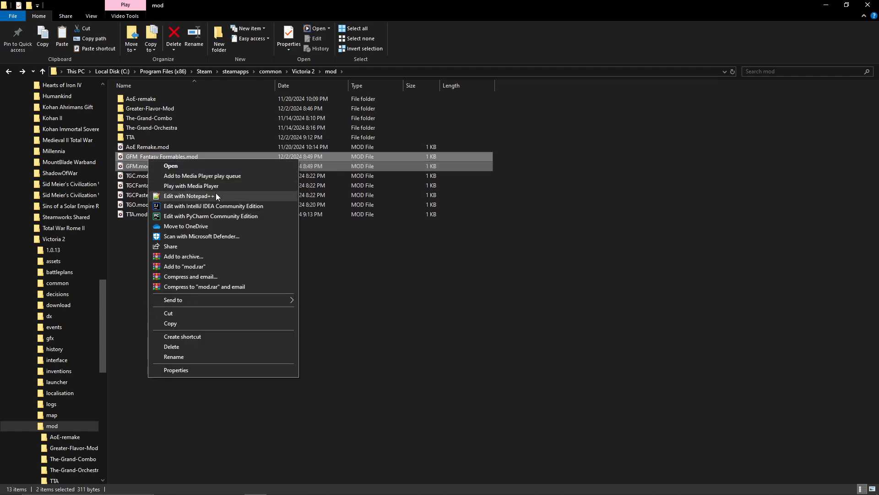
click(215, 193)
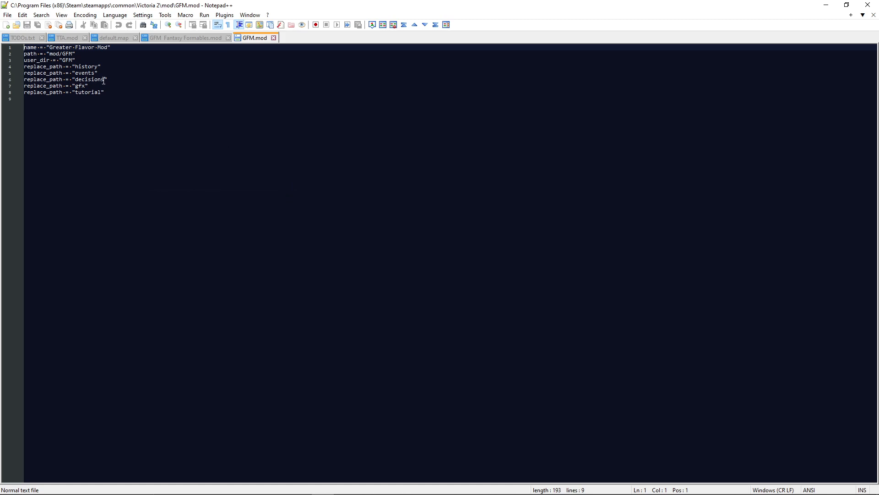
Check the path entry in GFM.mod against the folders in the Victoria 2 mod folder
drag(50, 53, 73, 54)
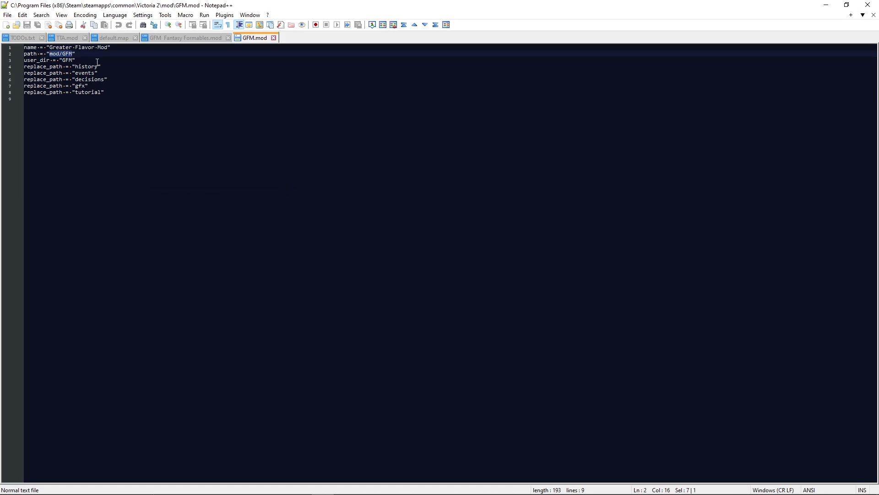
key(alt+Tab)
key(alt+Right)
key(alt+Right)
key(alt+Left)
key(alt+Left)
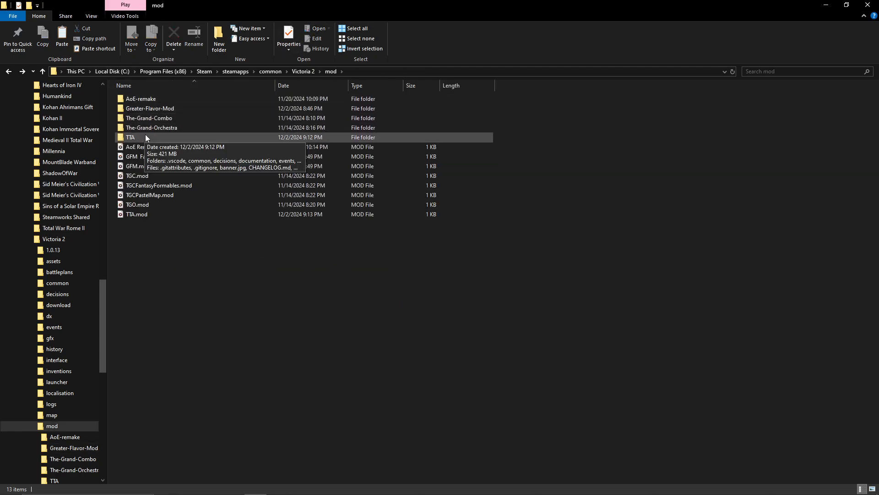
Copy the Greater-Flavor-Mod folder name and use it to set the path in GFM.mod to "mod/Greater-Flavor-Mod/GFM"
click(153, 109)
key(F2)
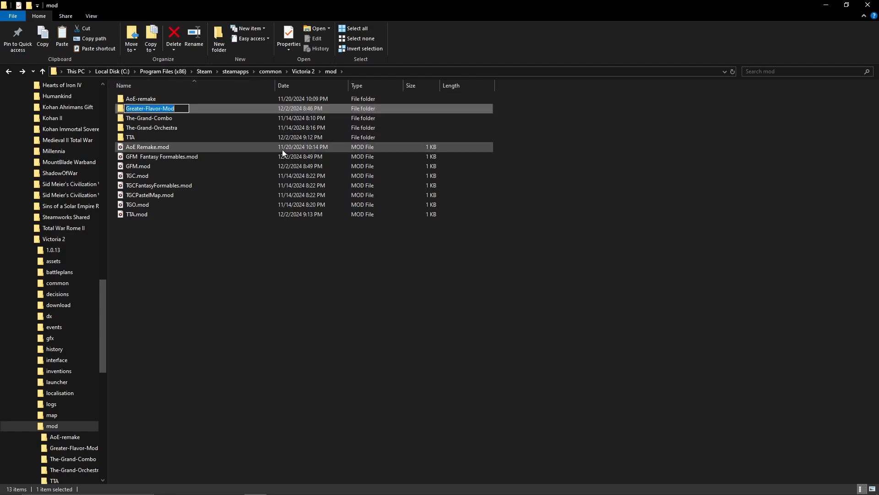
key(alt+Tab)
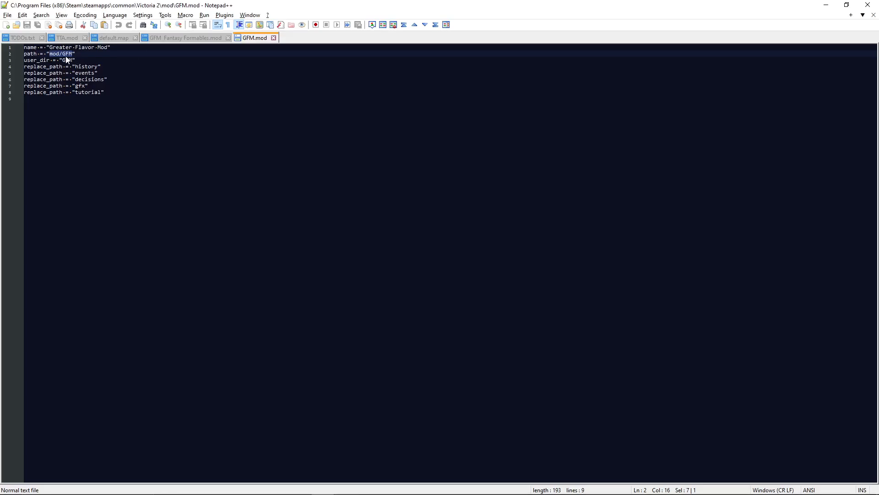
click(63, 54)
key(ctrl+v)
text(/)
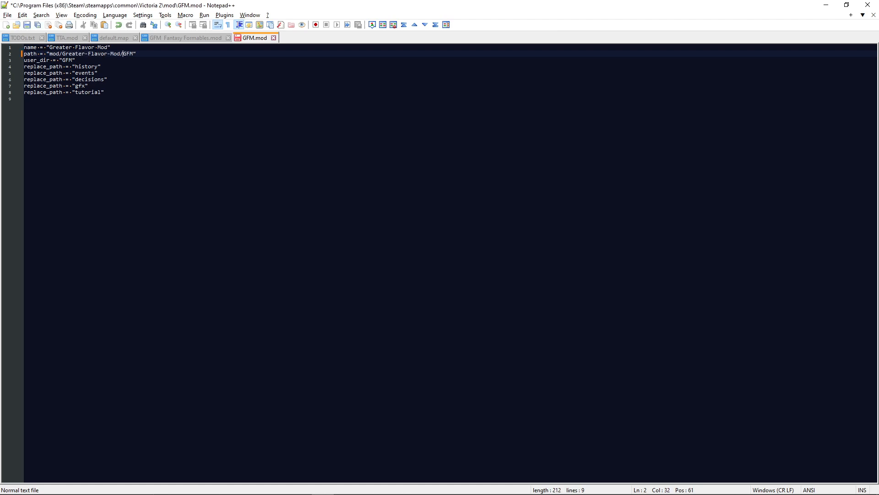
Follow the new GFM.mod path through Greater-Flavor-Mod into its GFM folder to verify where it leads
key(alt+Tab)
key(alt+Tab)
key(alt+Tab)
double_click(141, 112)
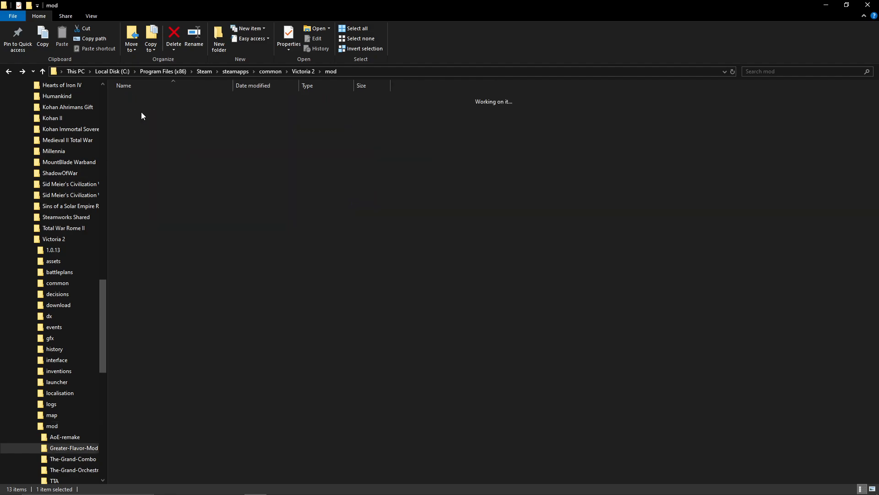
right_click(141, 111)
click(152, 108)
double_click(147, 108)
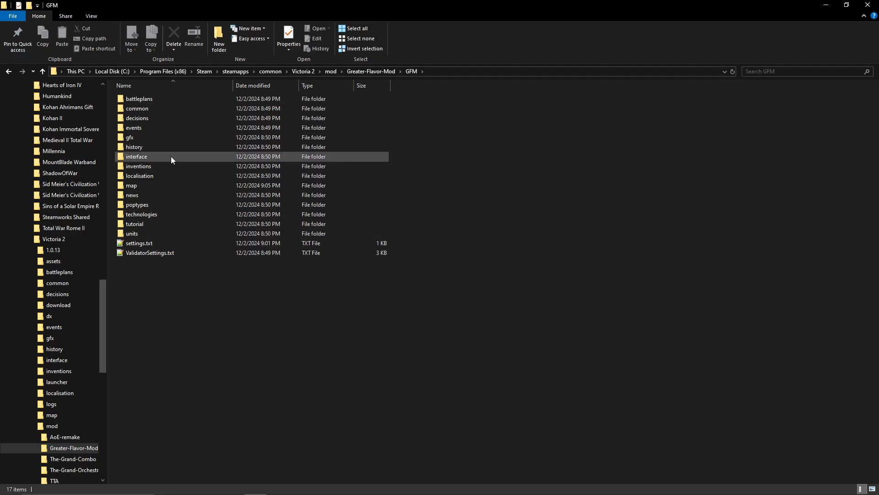
key(alt+Tab)
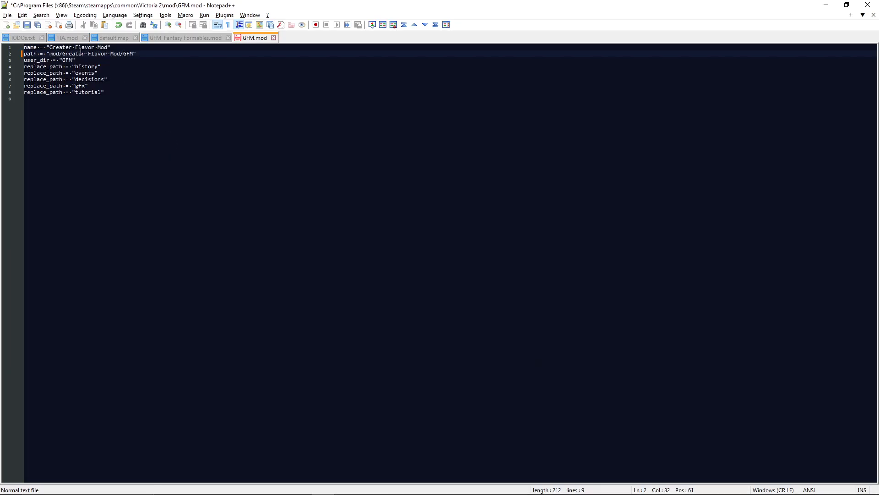
View GFM Fantasy Formables.mod and check its path entry against the submod's folder inside Greater-Flavor-Mod
click(191, 37)
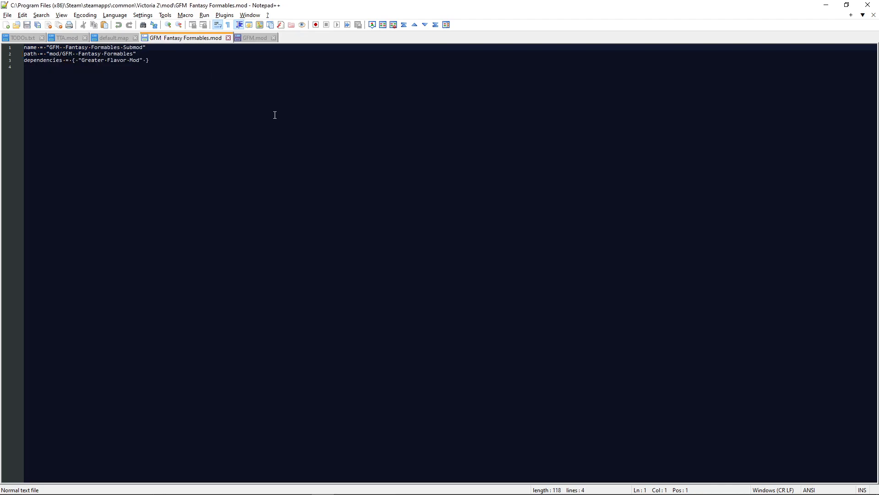
key(alt+Tab)
key(alt+Left)
double_click(163, 118)
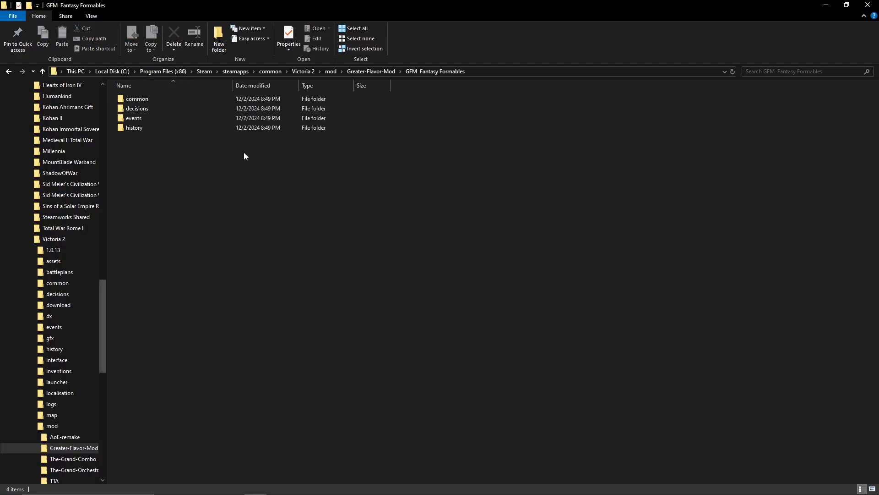
key(alt+Tab)
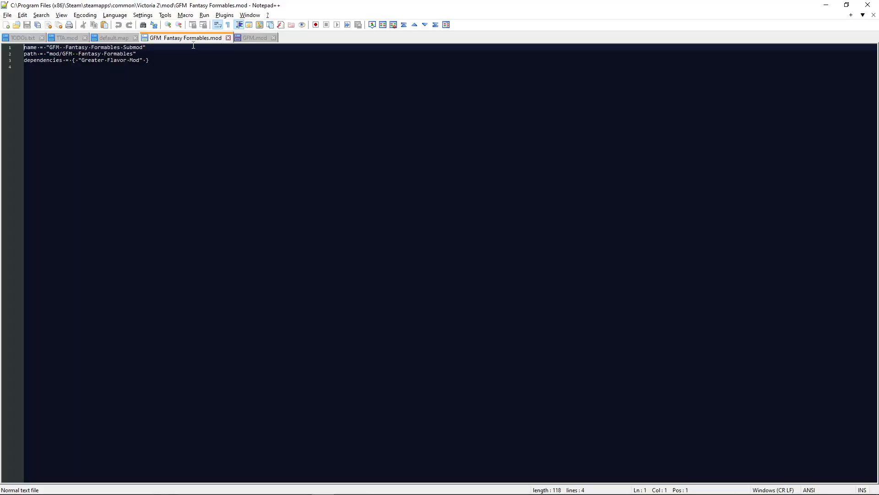
Set the path in GFM Fantasy Formables.mod to "mod/Greater-Flavor-Mod/GFM Fantasy Formables", save it and return to GFM.mod
click(63, 54)
key(ctrl+v)
text(/)
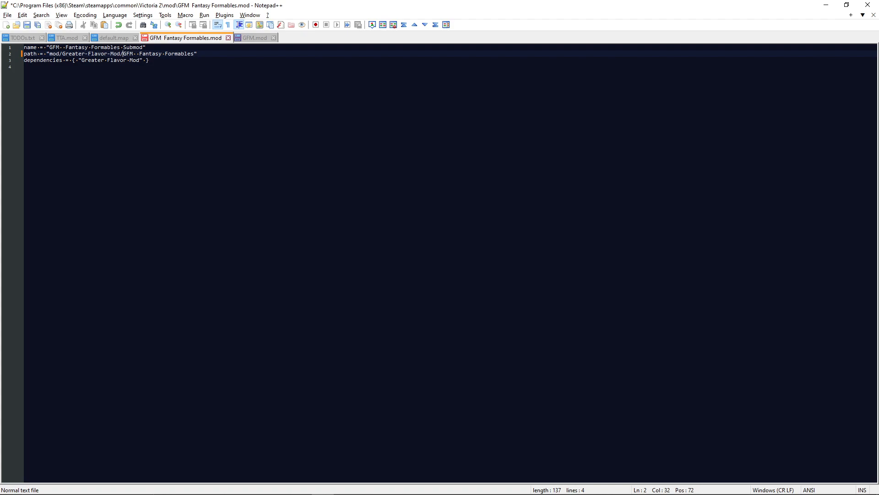
key(ctrl+s)
click(255, 38)
Open default.map from the GFM map folder and set its definitions path to "../mod/Greater-Flavor-Mod/GFM/map/definition.csv"
key(alt+Tab)
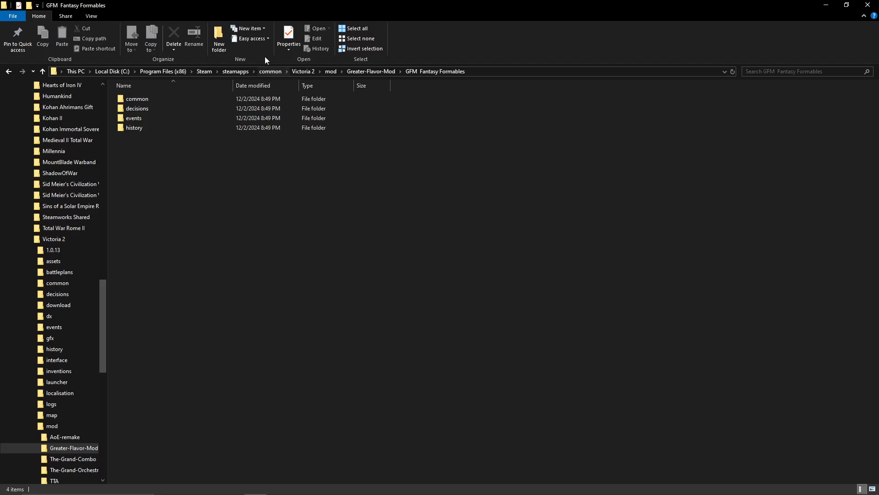
key(alt+Left)
double_click(144, 110)
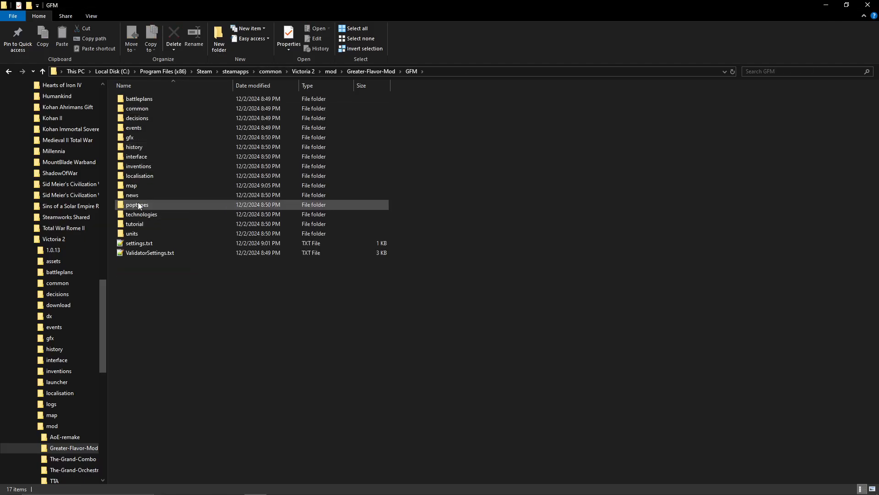
click(133, 187)
double_click(133, 187)
double_click(137, 147)
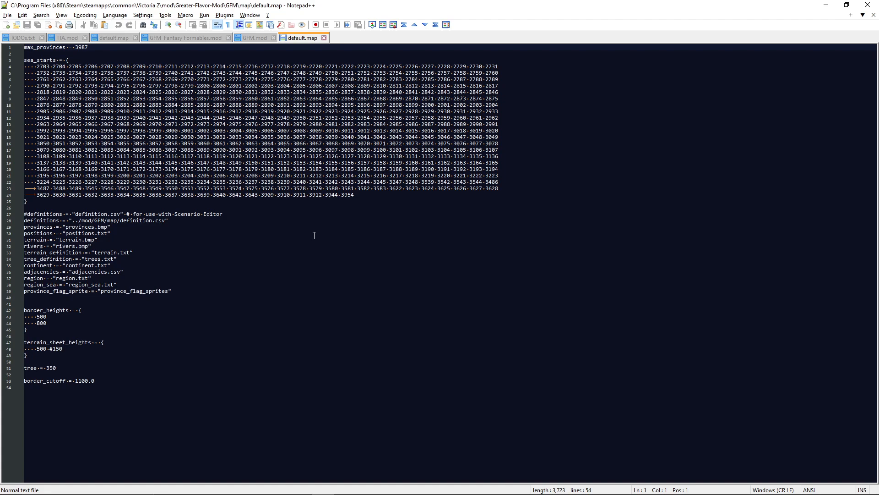
click(93, 221)
text(Greater-Flavor-Mod/)
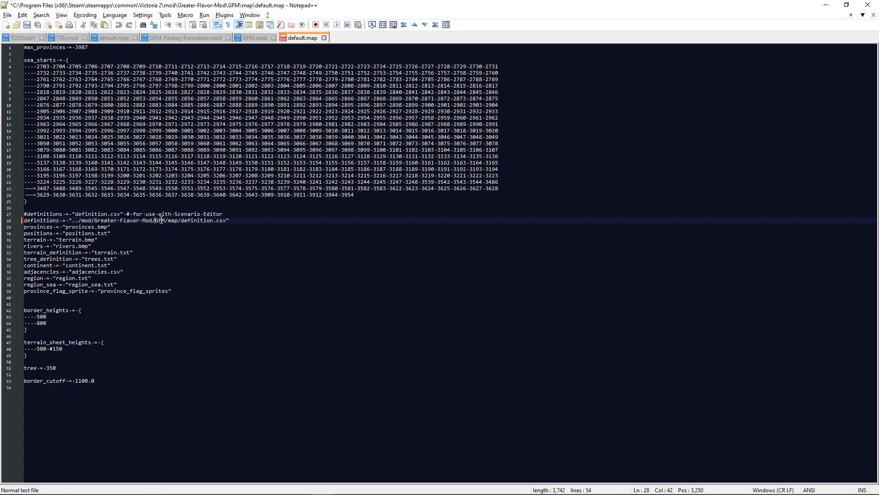
Compare the path in GFM.mod with the definitions path in default.map and the location of definition.csv
click(257, 40)
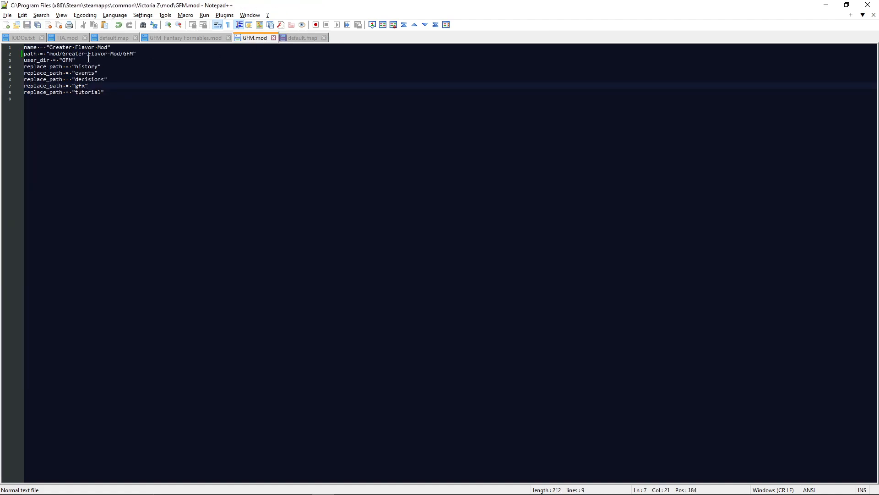
drag(46, 53, 135, 55)
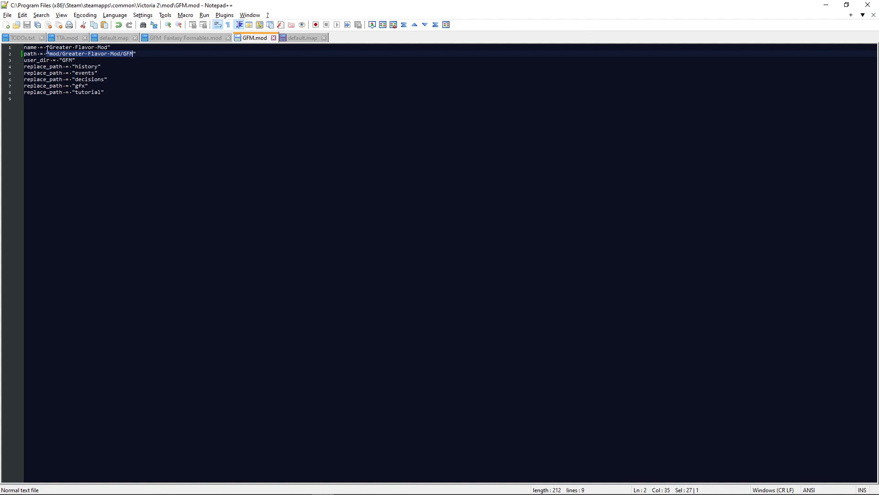
click(286, 39)
drag(81, 220, 166, 221)
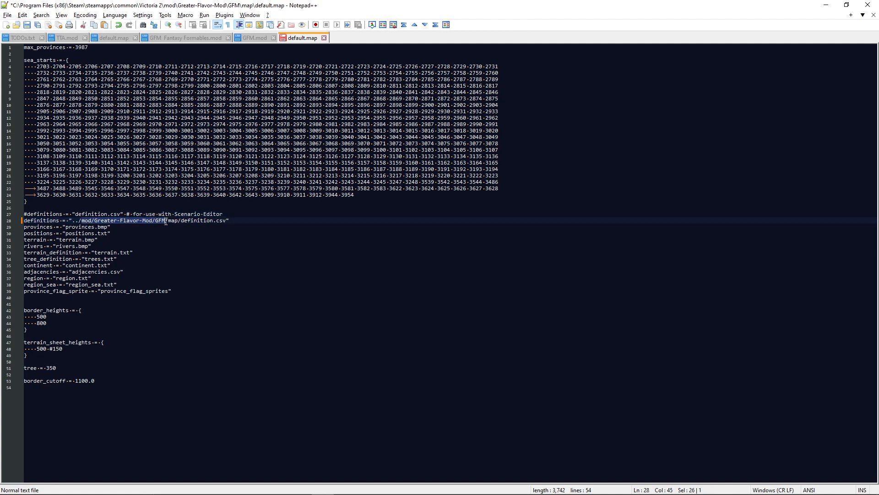
double_click(195, 220)
key(alt+Tab)
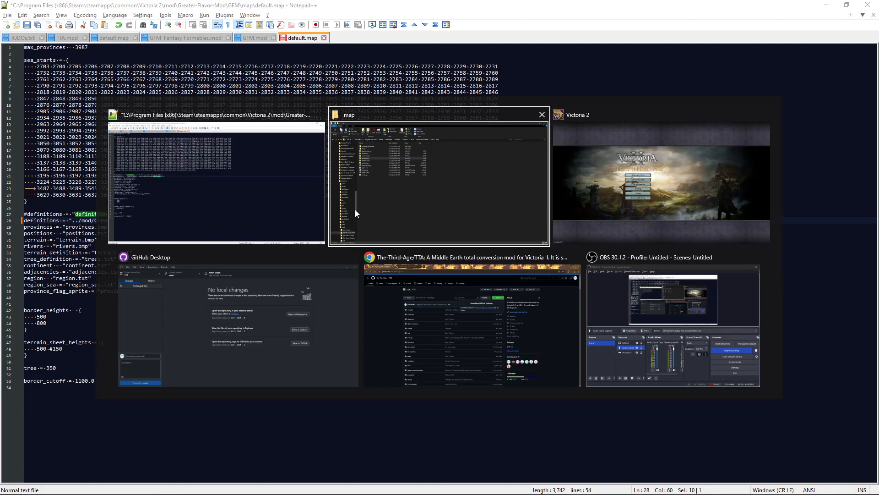
Save the edited default.map and return to the GFM map folder in File Explorer
click(218, 189)
click(217, 189)
key(ctrl+s)
key(alt+Tab)
click(428, 188)
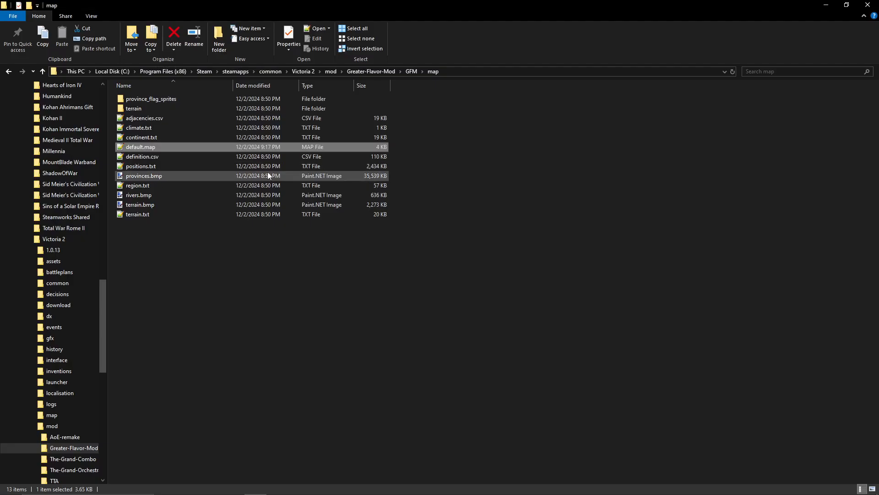
Leave the map folder and view the contents of the GFM Fantasy Formables folder inside Greater-Flavor-Mod
key(alt+Up)
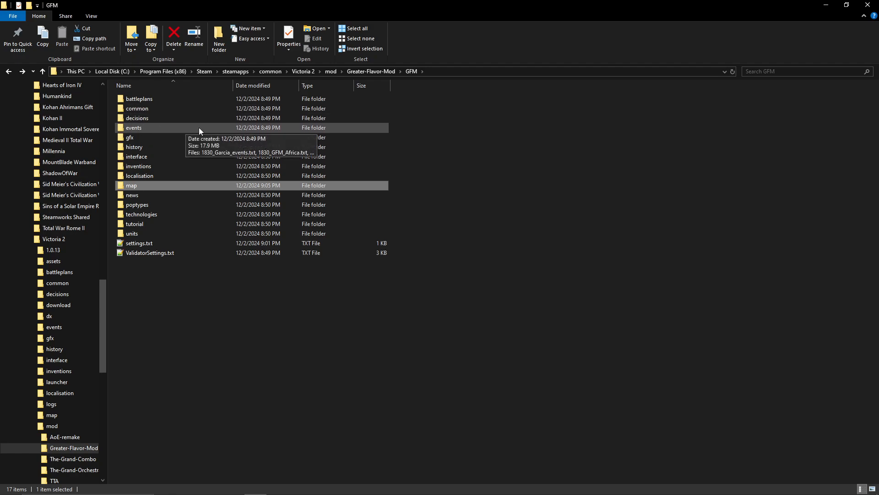
key(alt+Left)
double_click(132, 119)
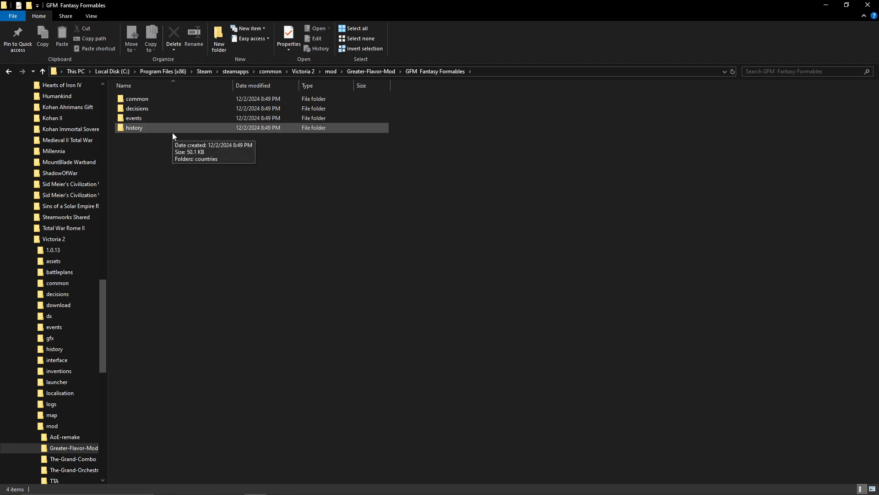
Switch to Victoria 2 and quit the running Third Age session from its main menu
key(alt+Tab)
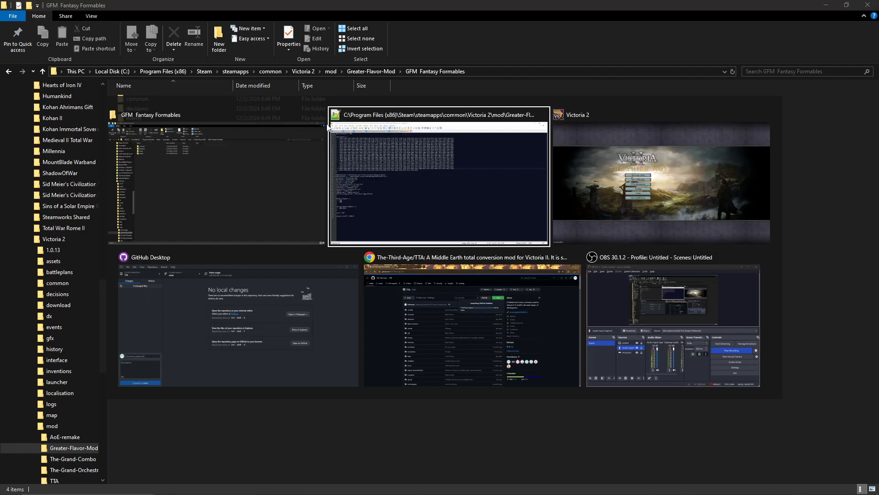
click(576, 169)
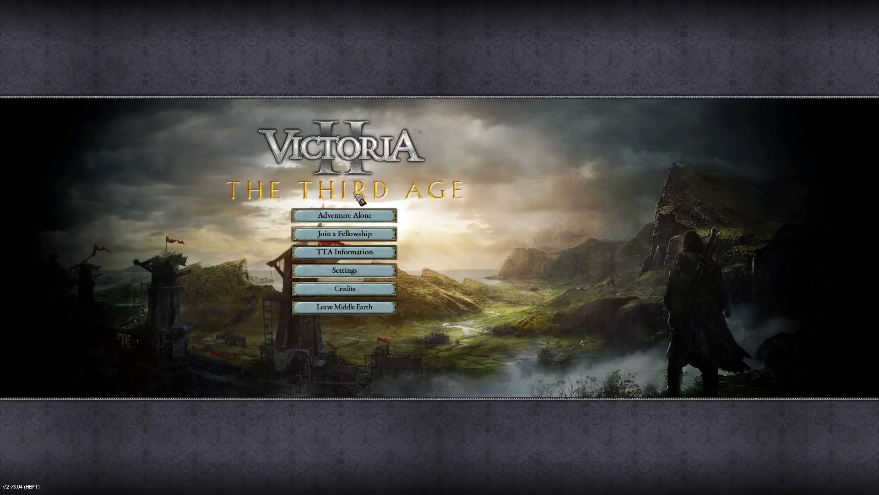
click(358, 308)
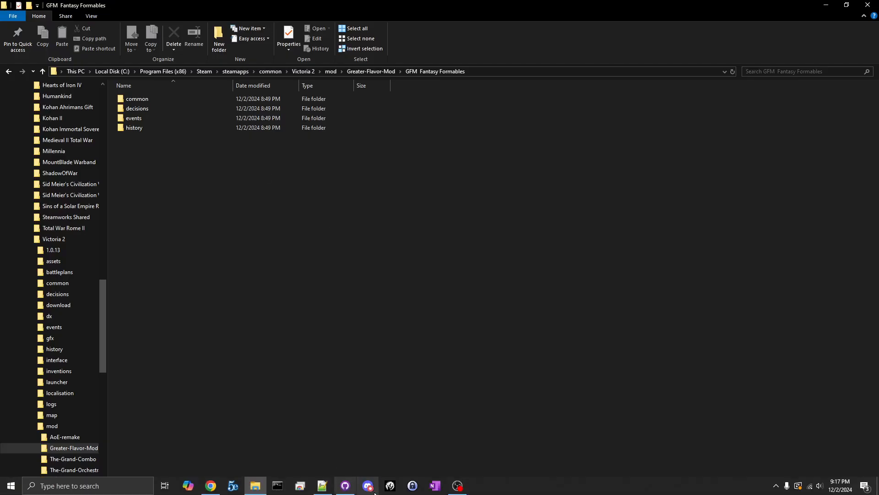
Launch Victoria 2 with the GFM Fantasy Formables Submod and Greater Flavor Mod both enabled
click(390, 486)
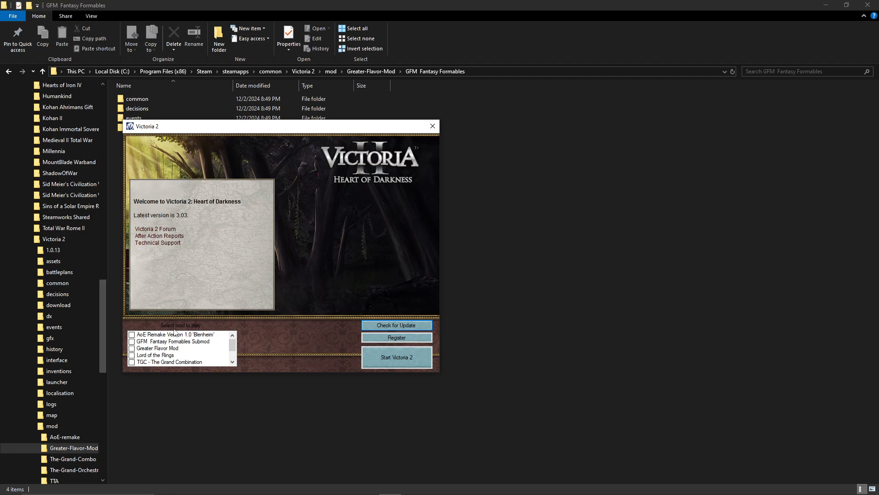
click(168, 342)
click(166, 349)
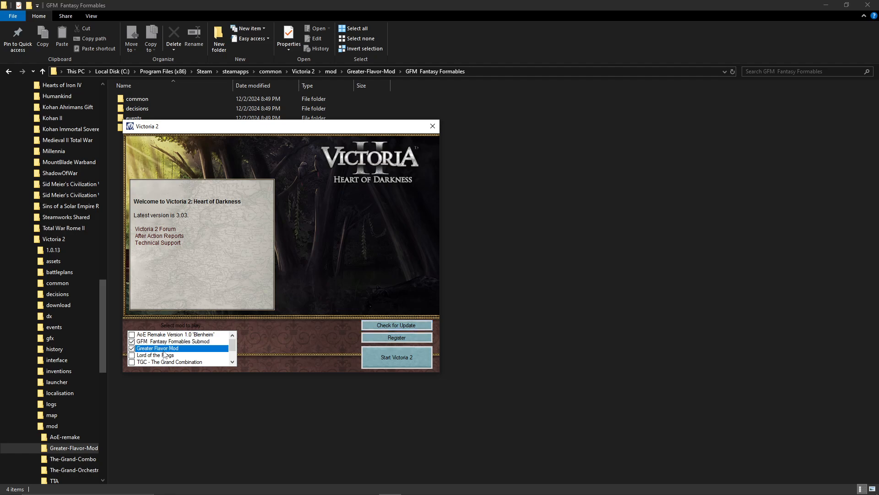
click(367, 352)
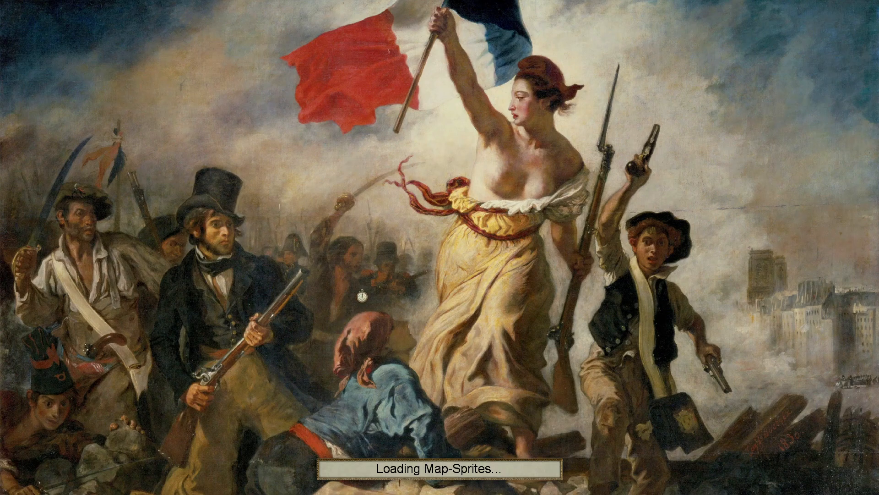
Switch to Notepad++ and review the full contents of GFM.mod, focusing on its path entry
key(alt+Tab)
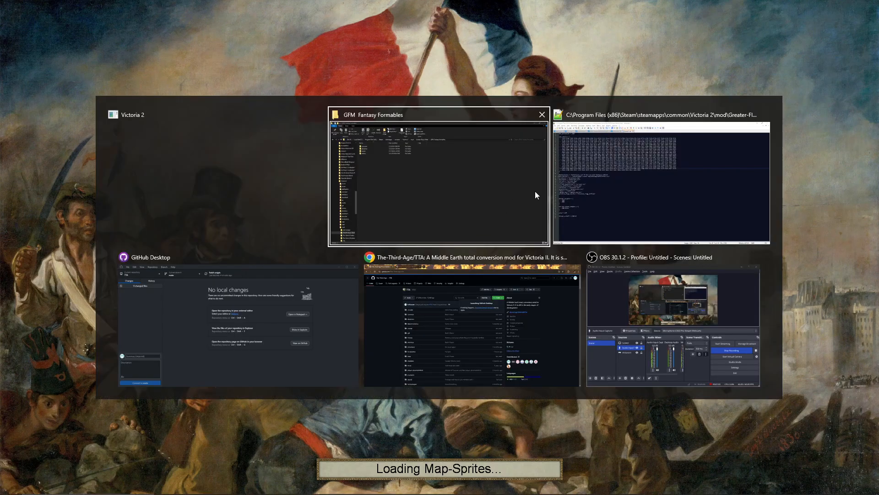
click(600, 184)
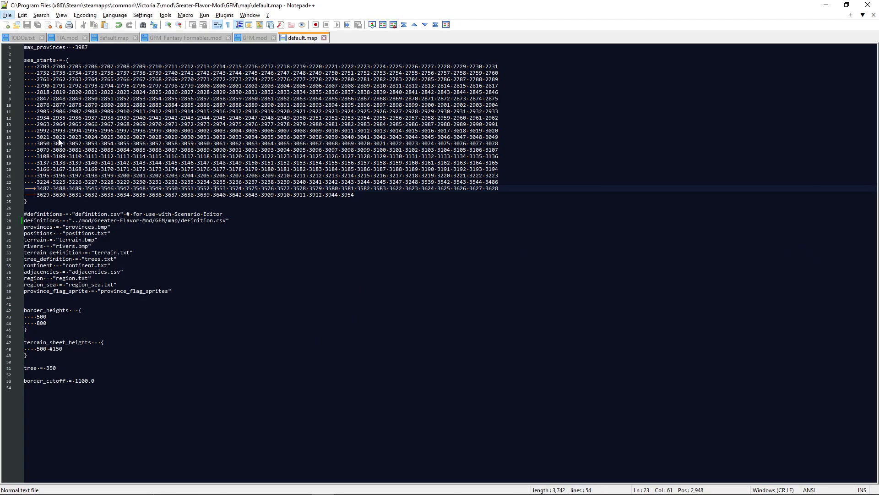
click(247, 38)
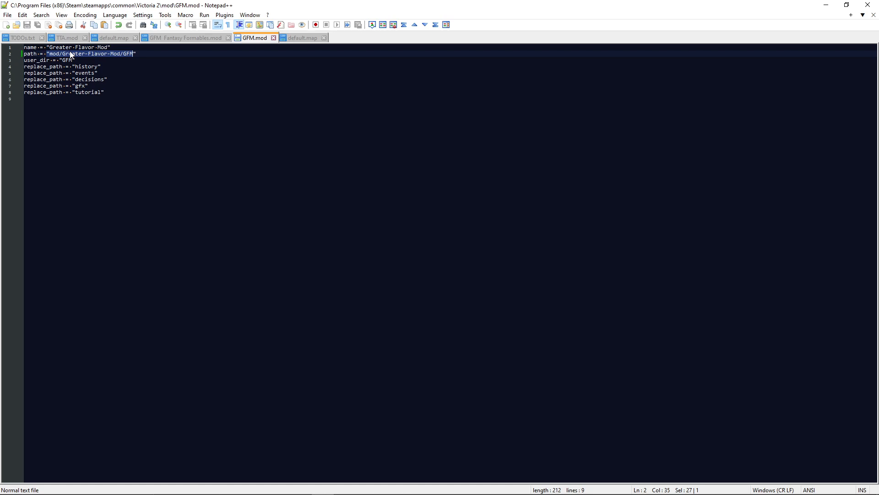
click(112, 97)
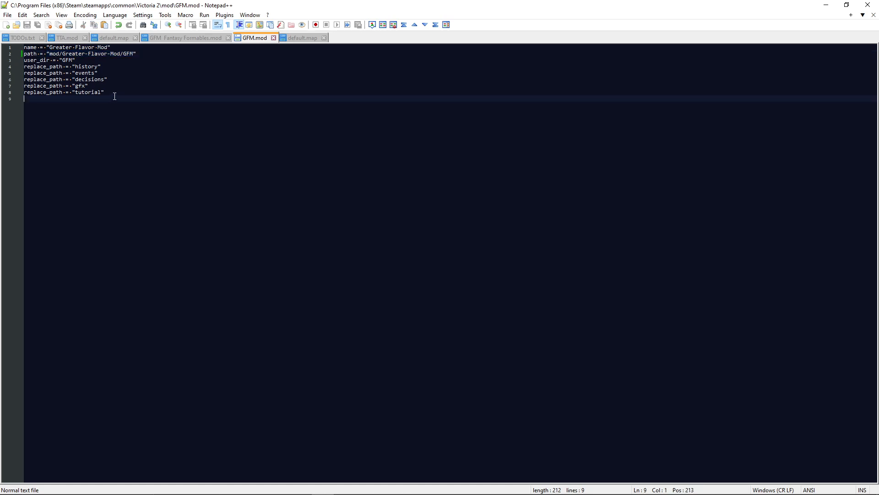
key(shift+Up)
key(shift+Up)
key(shift+Up)
key(shift+Up)
key(shift+Up)
key(shift+Up)
key(shift+Up)
key(shift+Up)
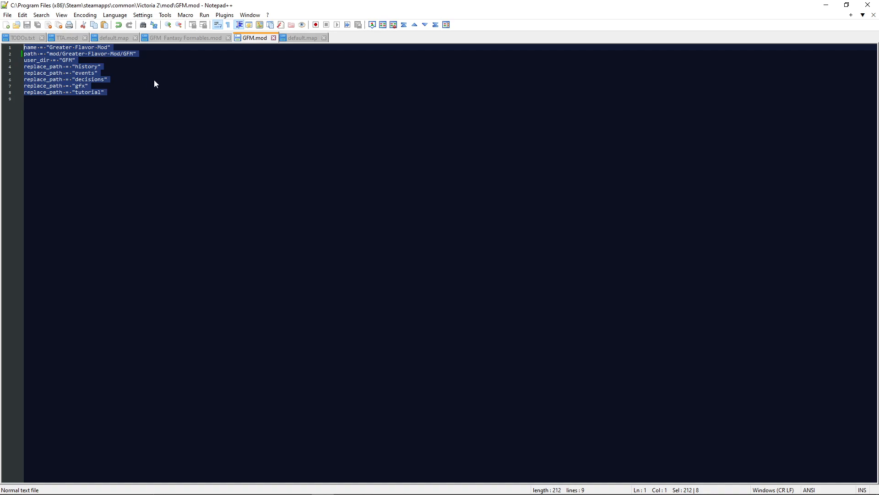
click(155, 84)
drag(49, 54, 135, 54)
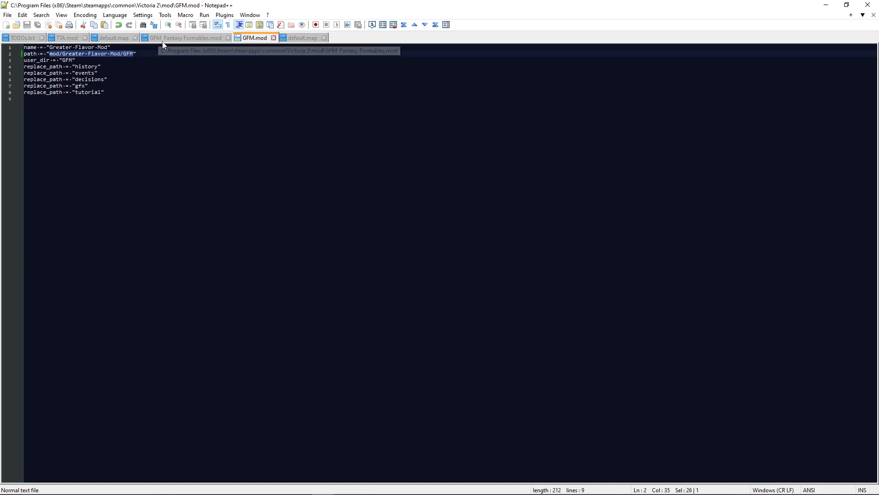
Review the definitions path in the GFM default.map
click(300, 37)
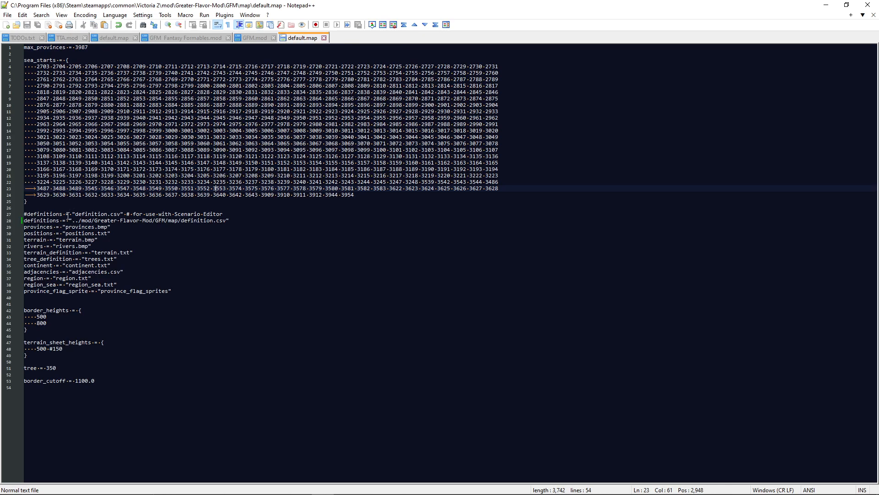
drag(226, 222, 85, 222)
click(84, 223)
click(177, 207)
Switch to GitHub Desktop and fetch the latest changes from origin for the TTA repository
key(alt+Tab)
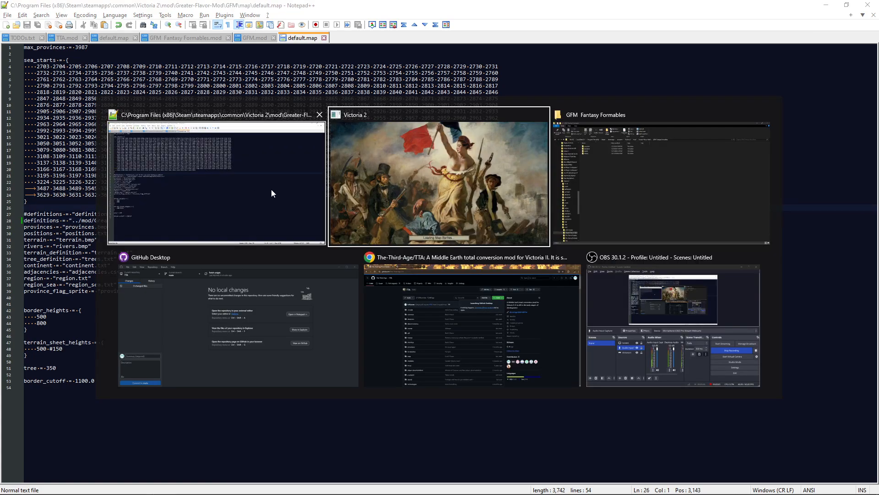
click(283, 268)
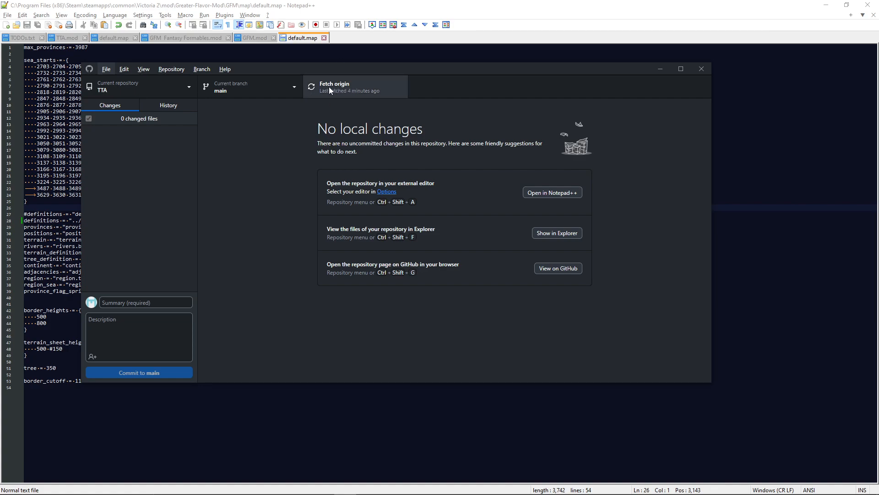
click(358, 84)
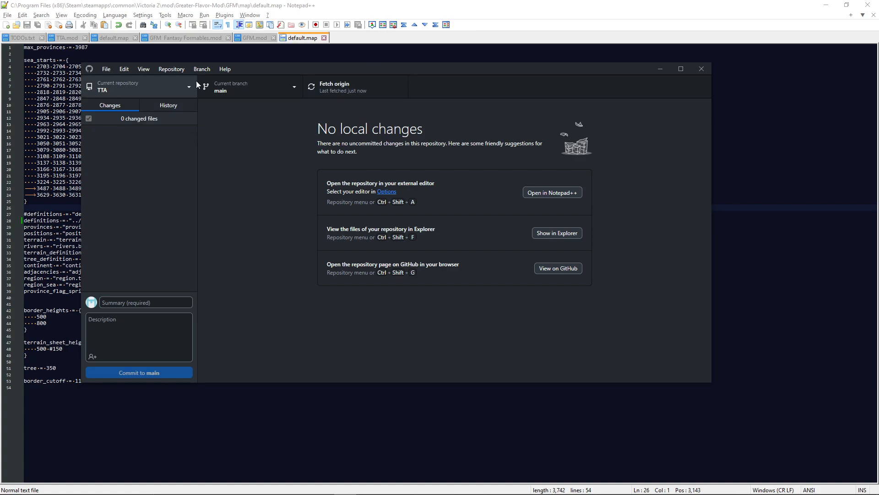
click(398, 81)
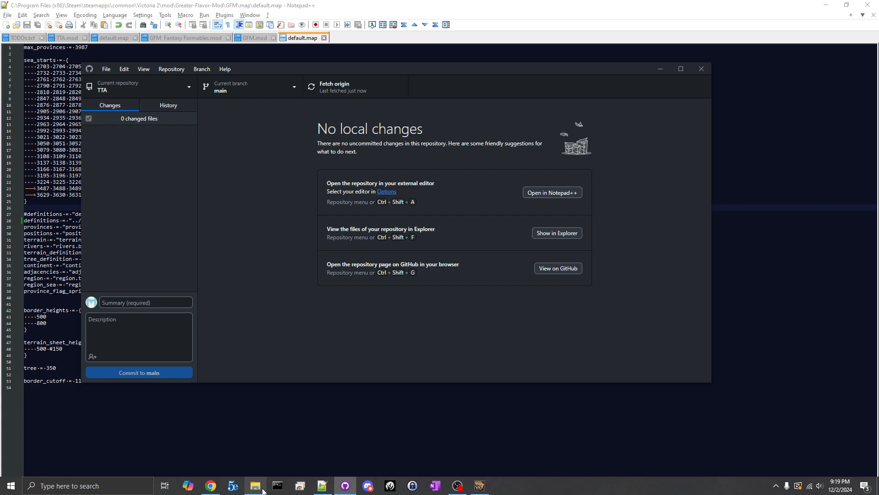
Switch to File Explorer and open the GFM folder under Documents, Paradox Interactive, Victoria II
click(255, 471)
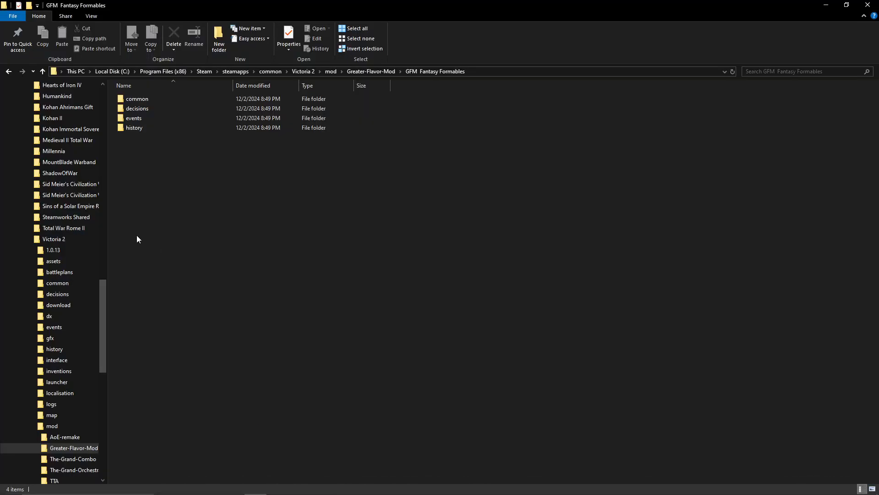
right_click(126, 228)
click(118, 232)
scroll(80, 273, up, 15)
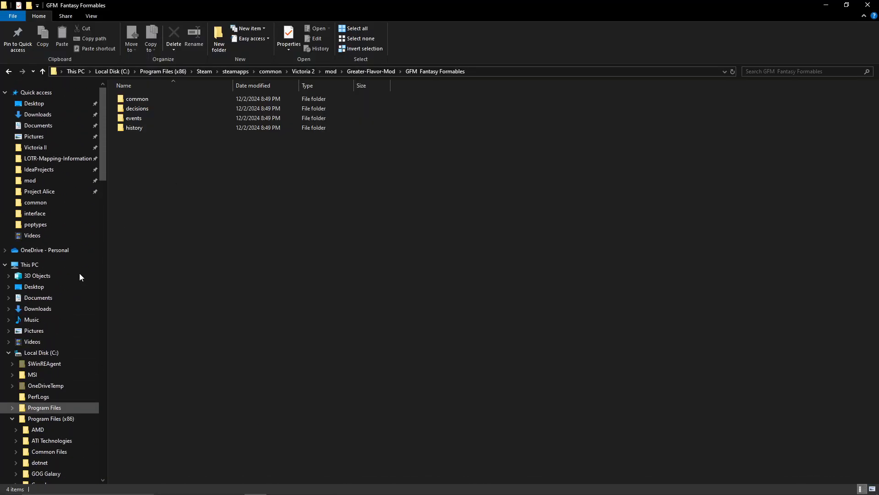
click(39, 146)
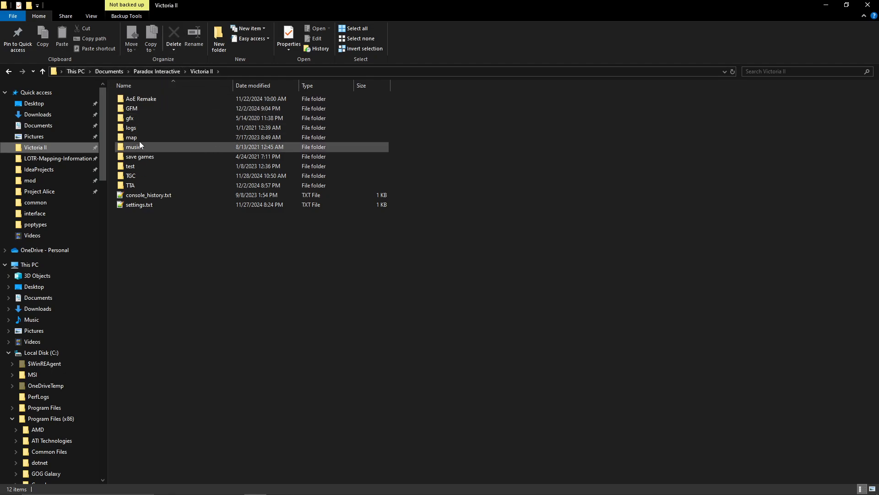
double_click(131, 109)
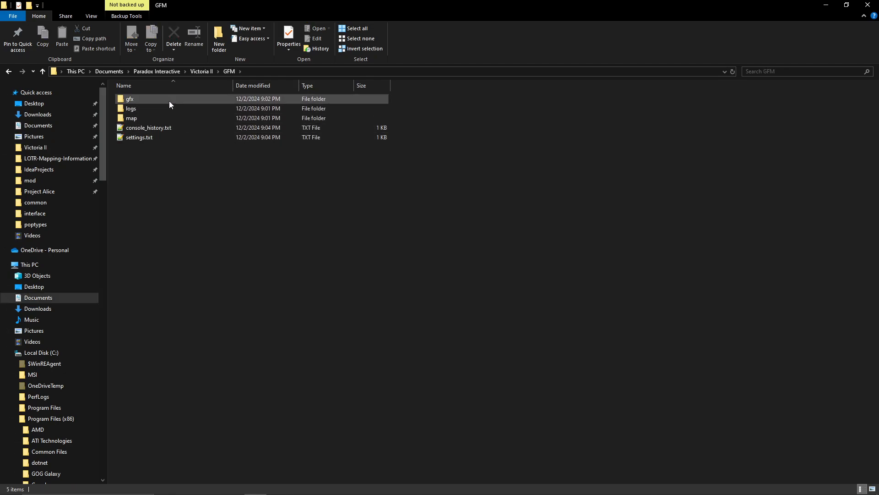
Examine the gfx and map folders in the GFM user directory as the cached mod files
click(169, 101)
ctrl+click(143, 118)
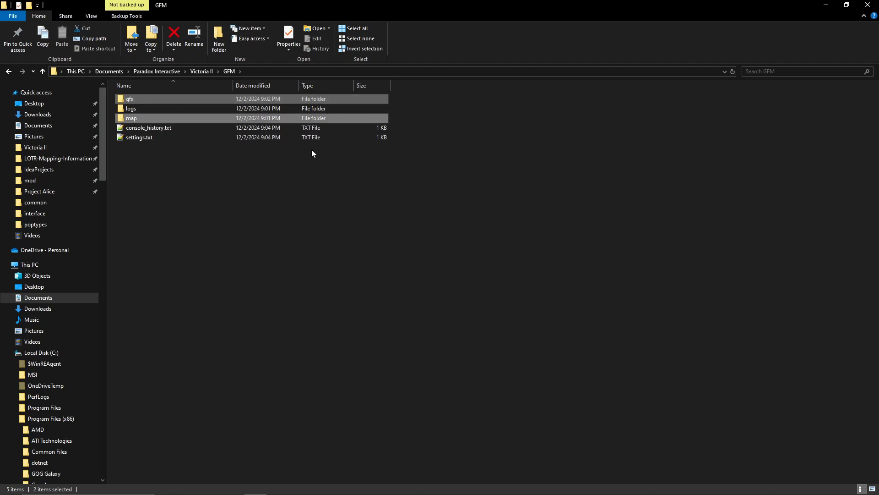
double_click(215, 102)
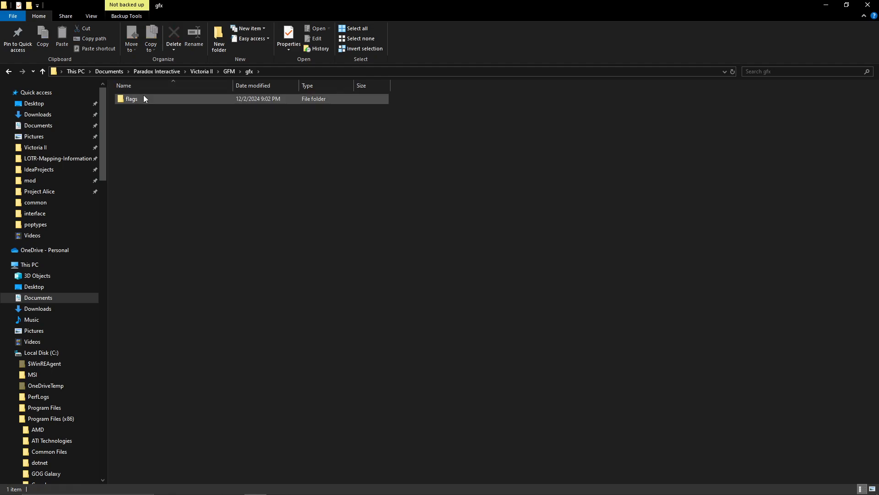
key(alt+Left)
double_click(146, 118)
key(alt+Left)
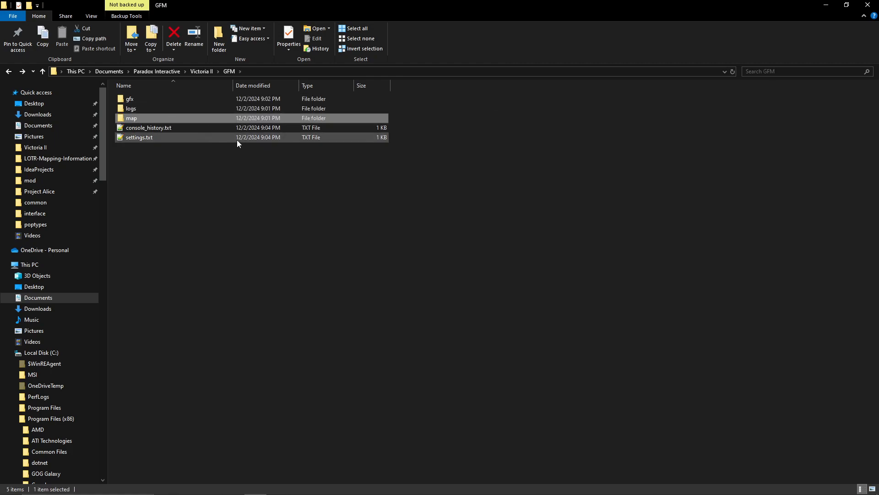
ctrl+click(147, 100)
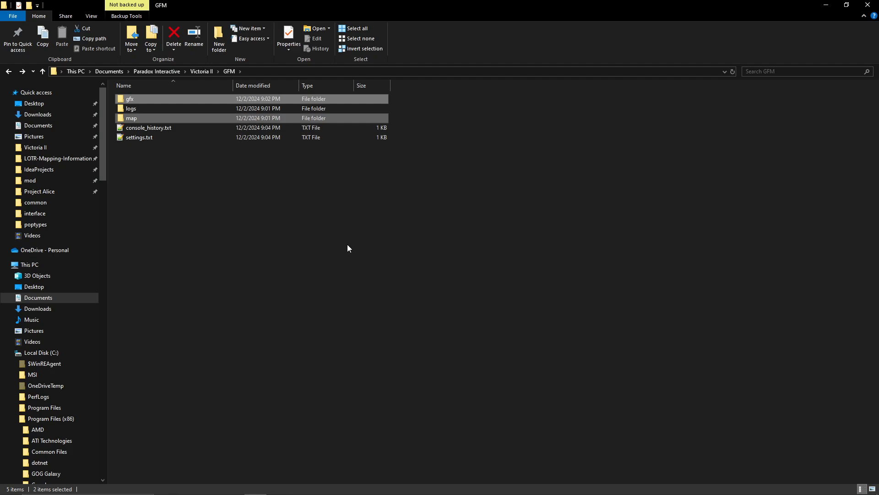
click(336, 183)
Switch to Victoria 2 and start a single-player game as the Kingdom of France at the 1830 start date
key(alt+Tab)
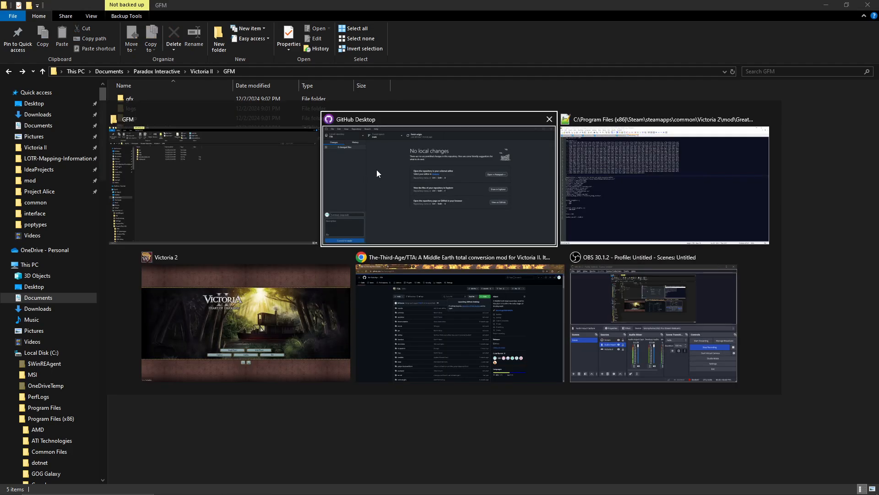
click(298, 296)
click(367, 362)
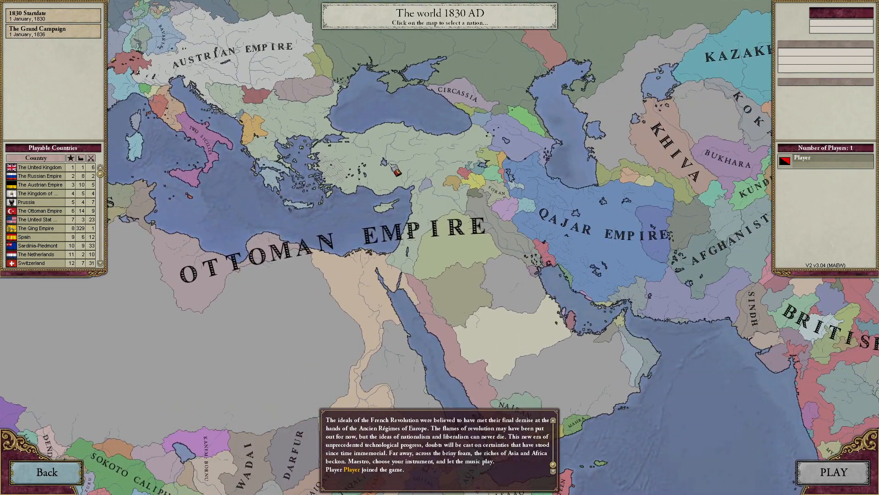
click(395, 169)
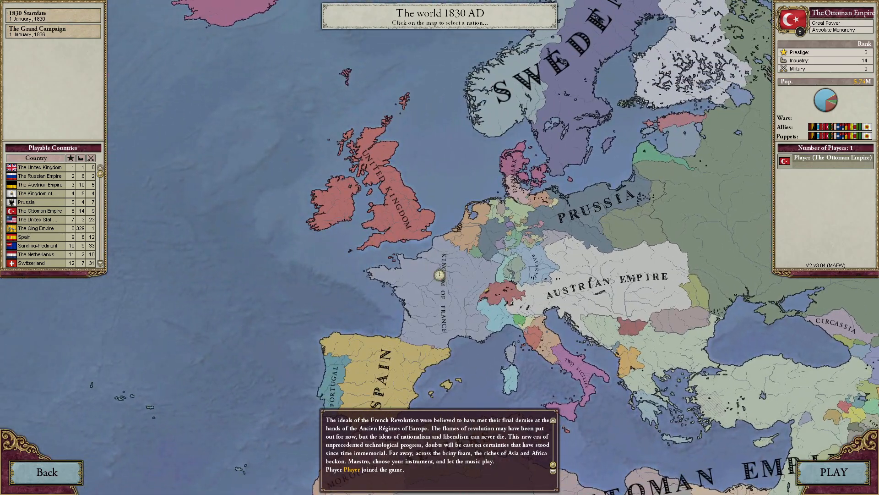
click(434, 269)
click(834, 472)
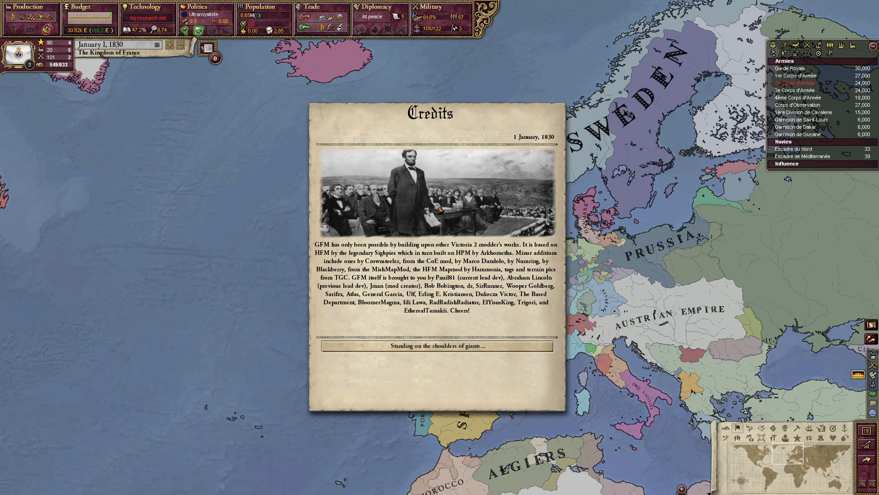
Move the Credits event window off the centre of the map and open the game menu
drag(437, 208, 36, 142)
click(868, 431)
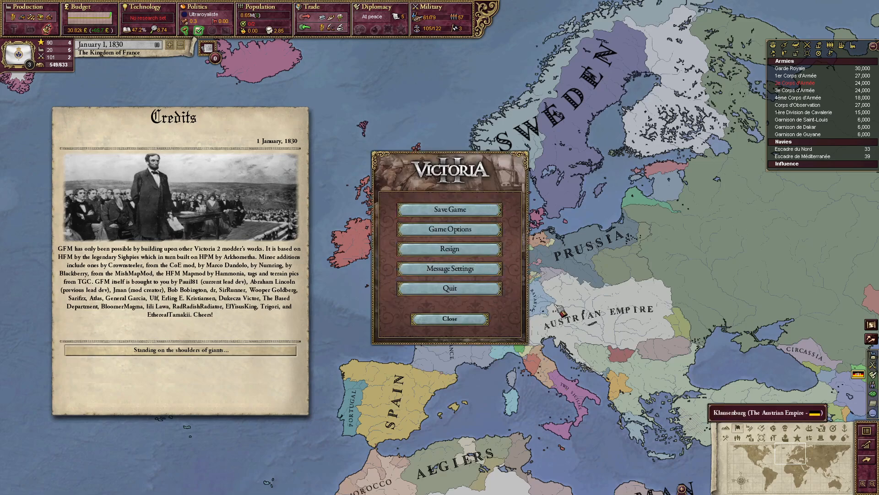